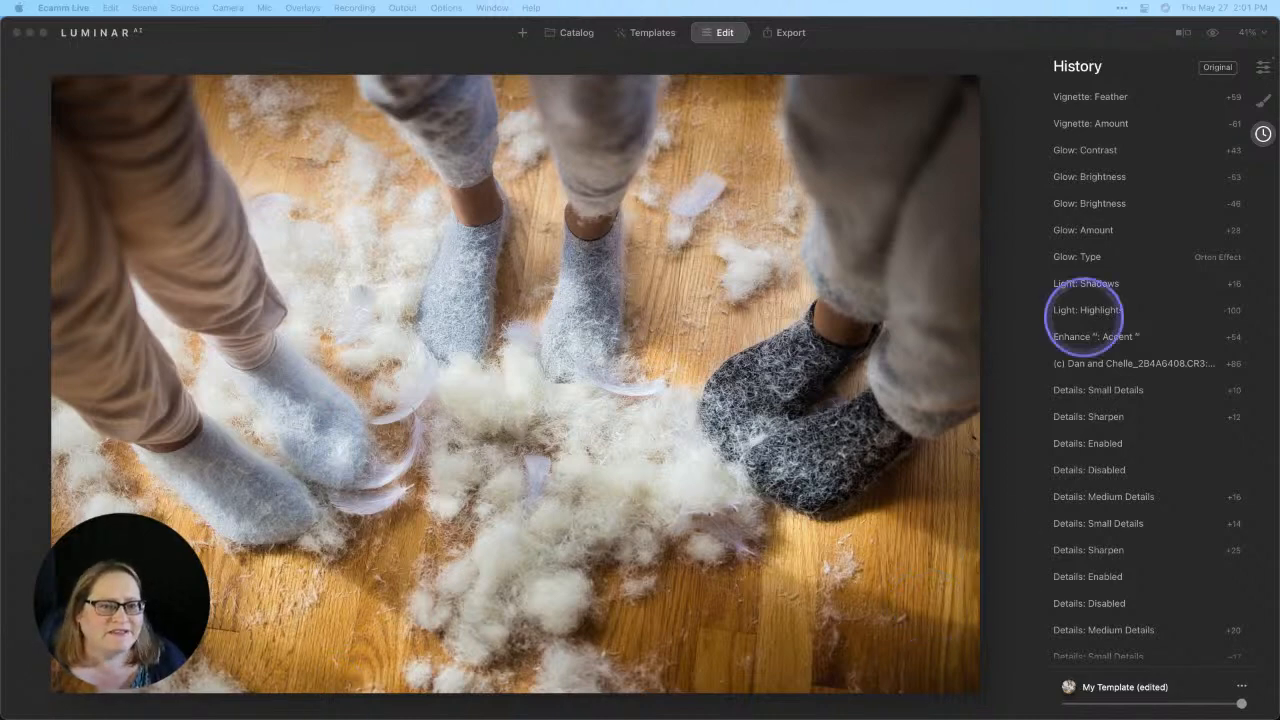
Compare the edited sock-and-feather photo with its unedited original.
left_click(1211, 34)
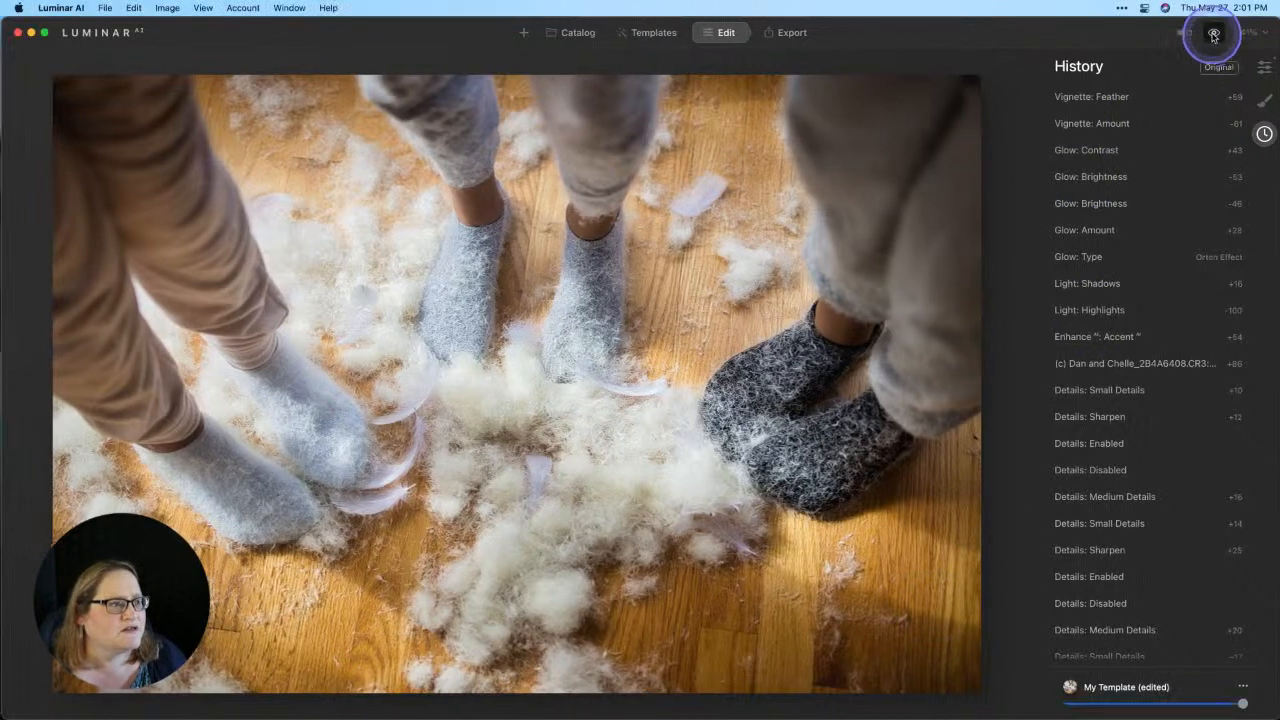
left_click(1212, 34)
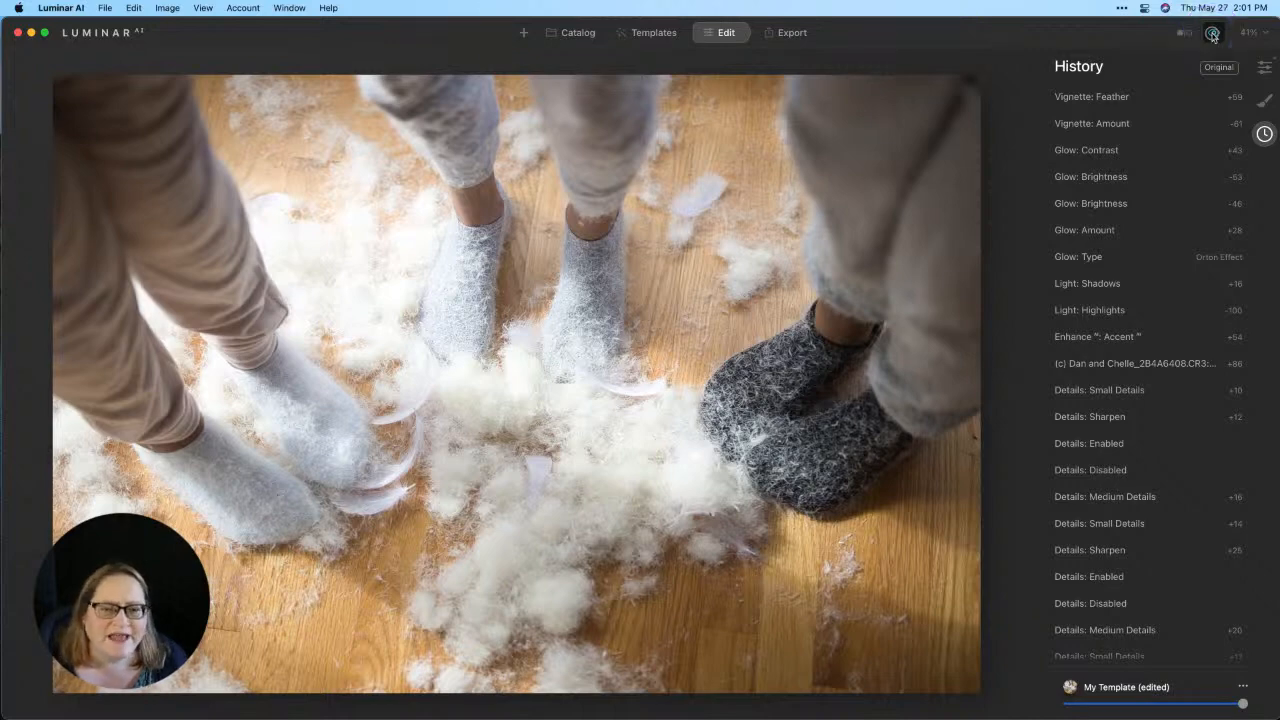
left_click(1213, 36)
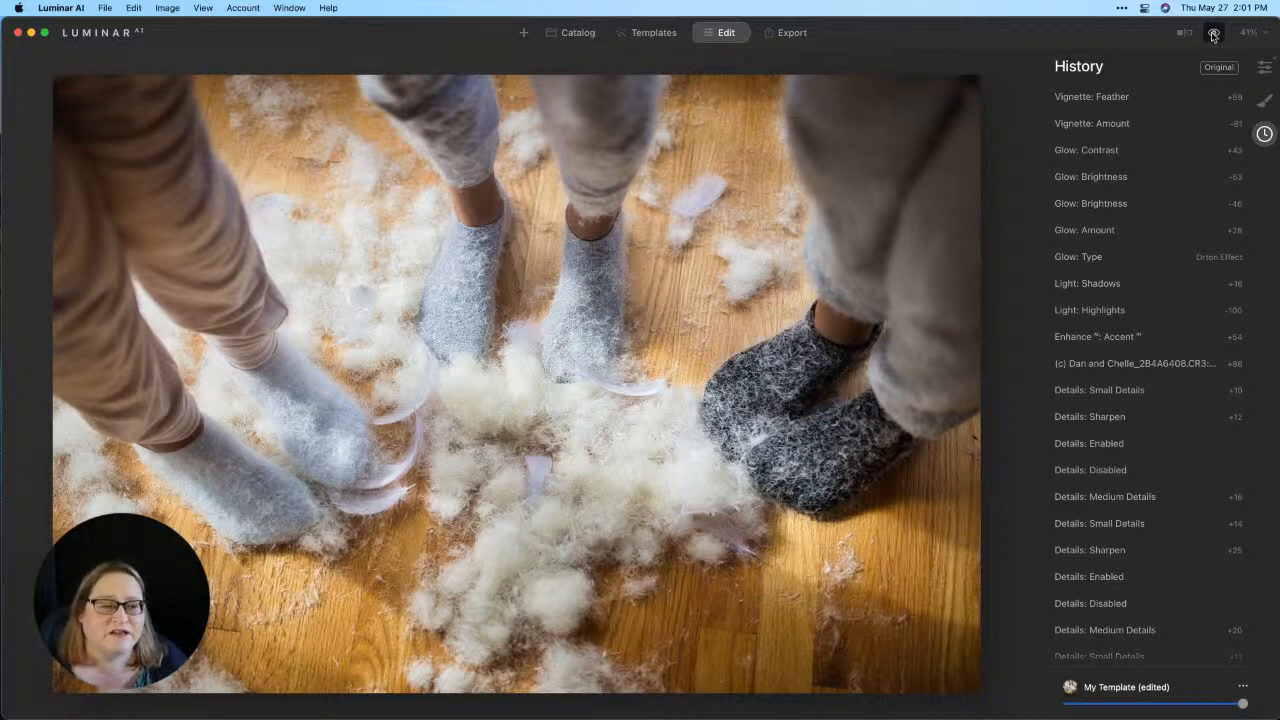
Revert all adjustments on the photo to the original.
right_click(670, 196)
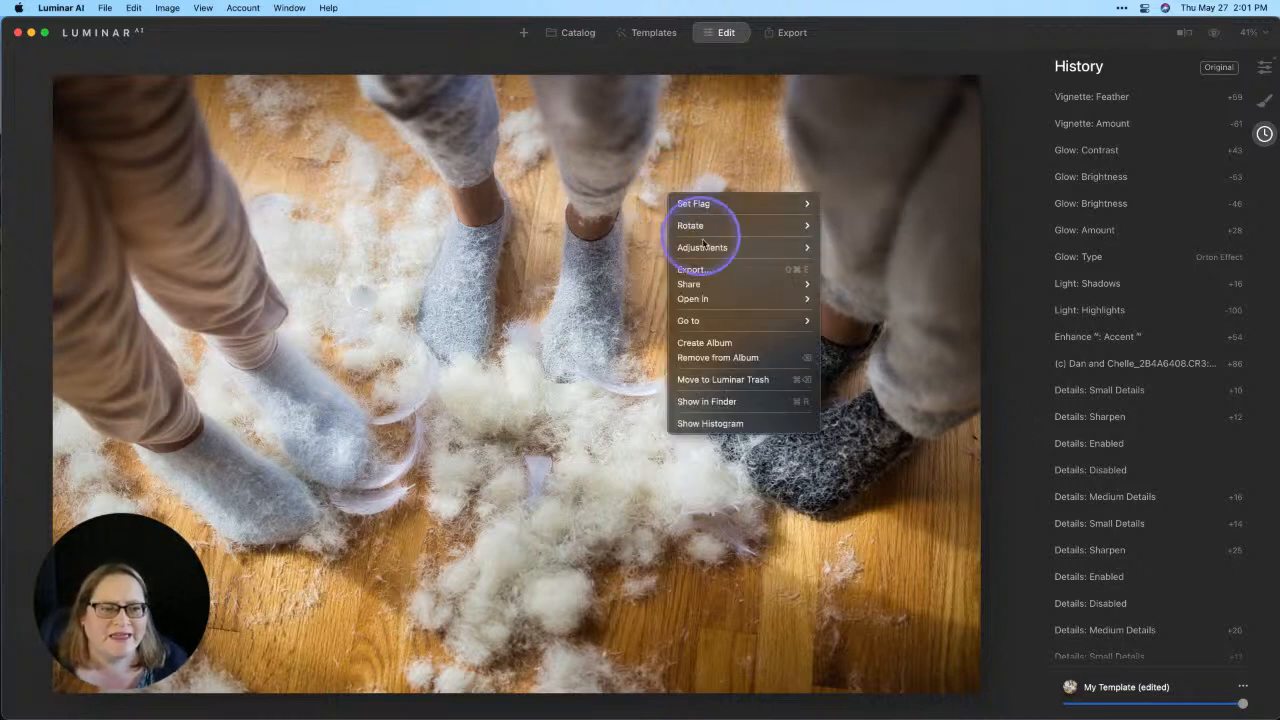
mouse_move(712, 247)
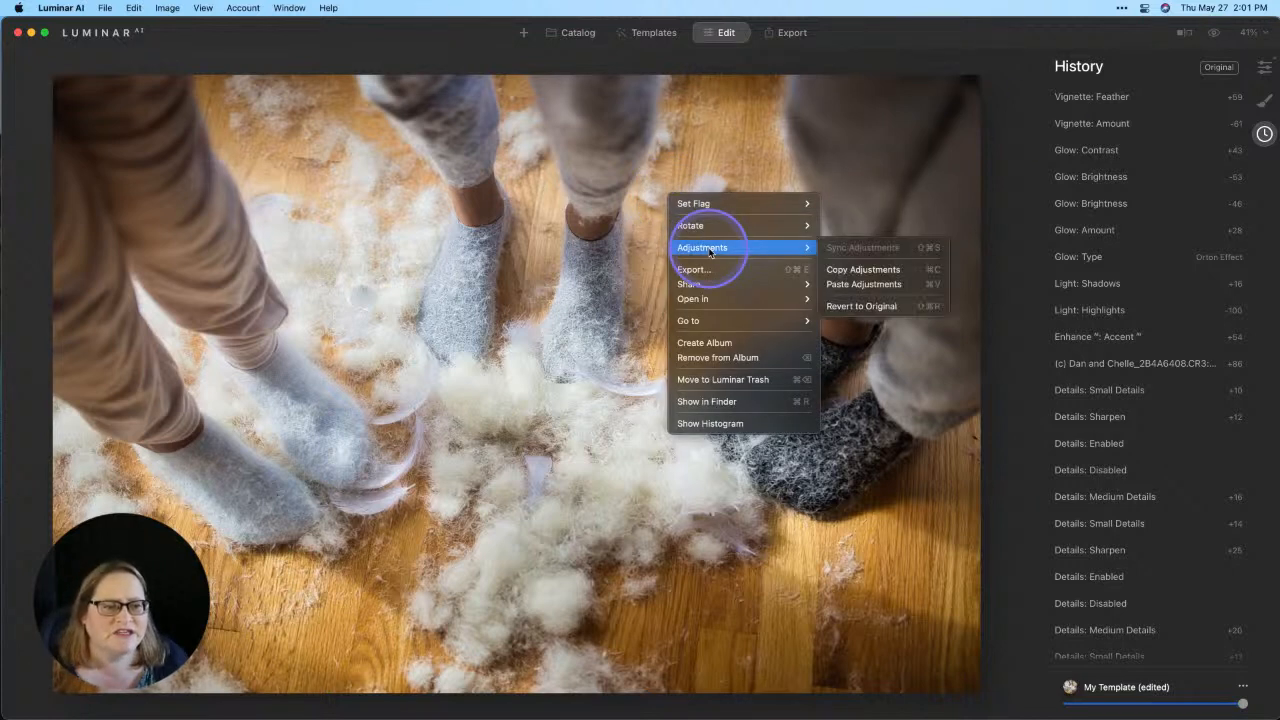
left_click(842, 306)
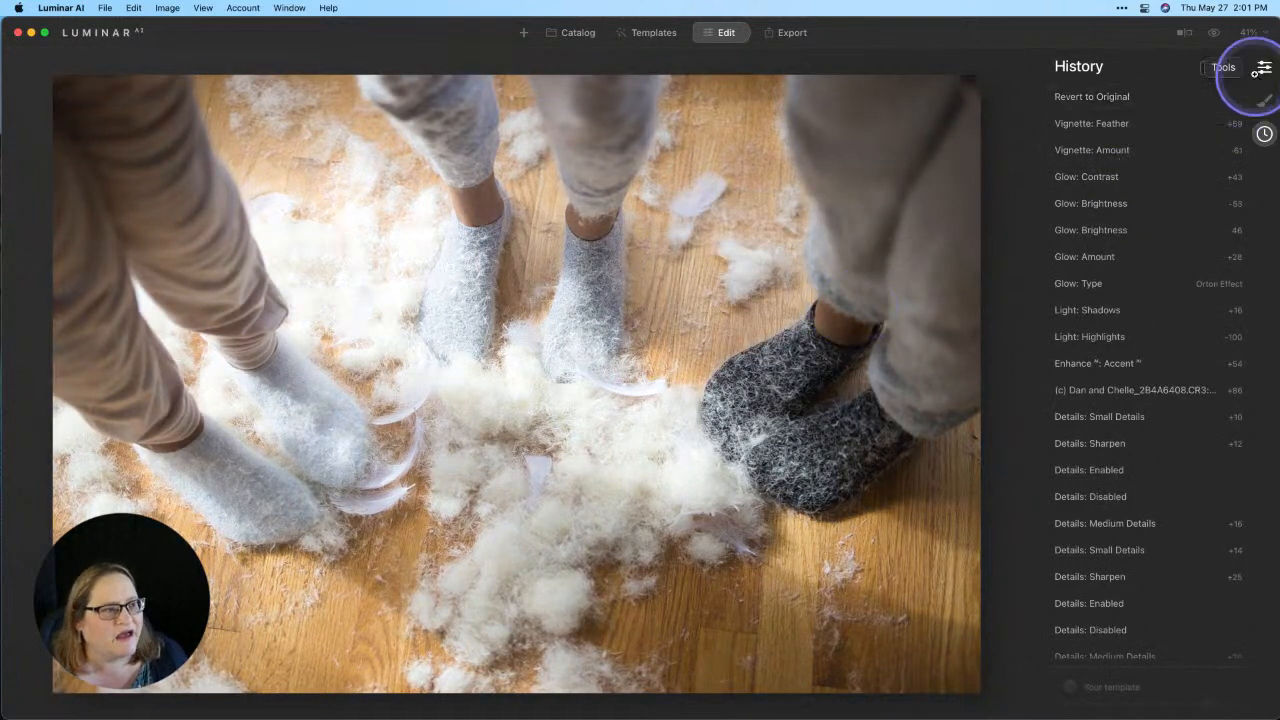
Set the Enhance Accent to 65 and compare the photo with the tool off and on.
left_click(1260, 70)
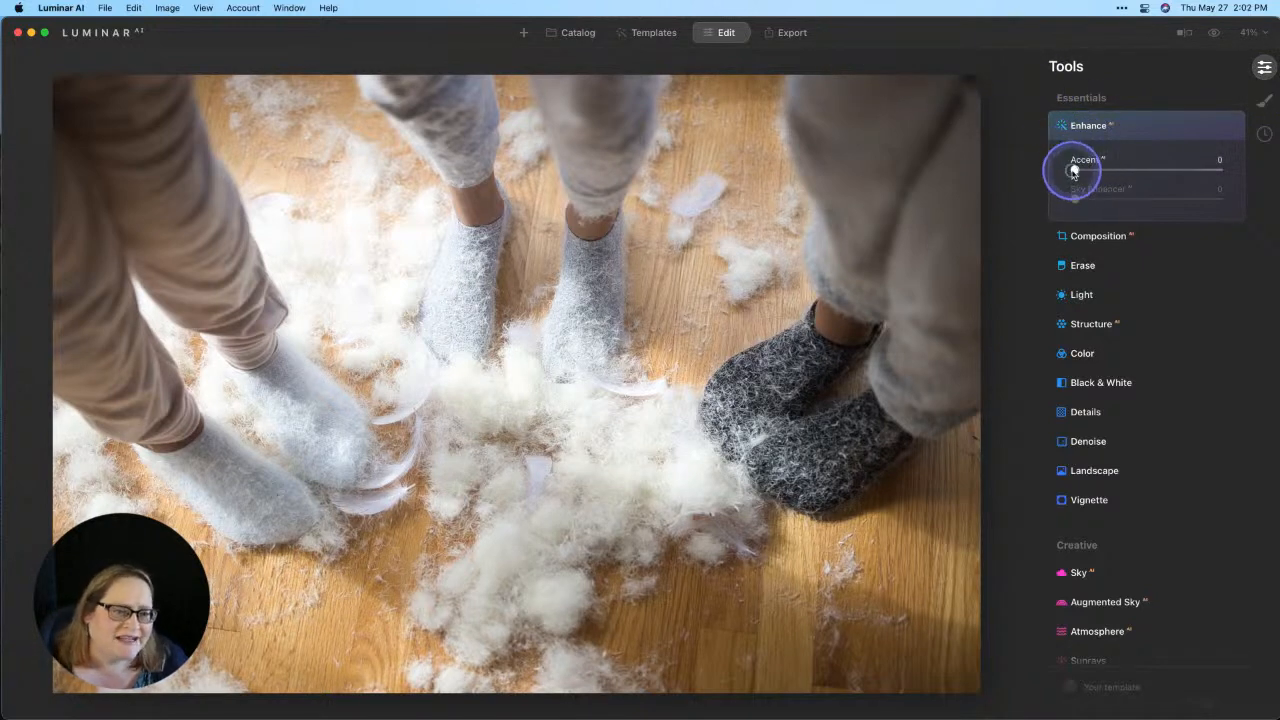
left_click_drag(1074, 170, 1172, 168)
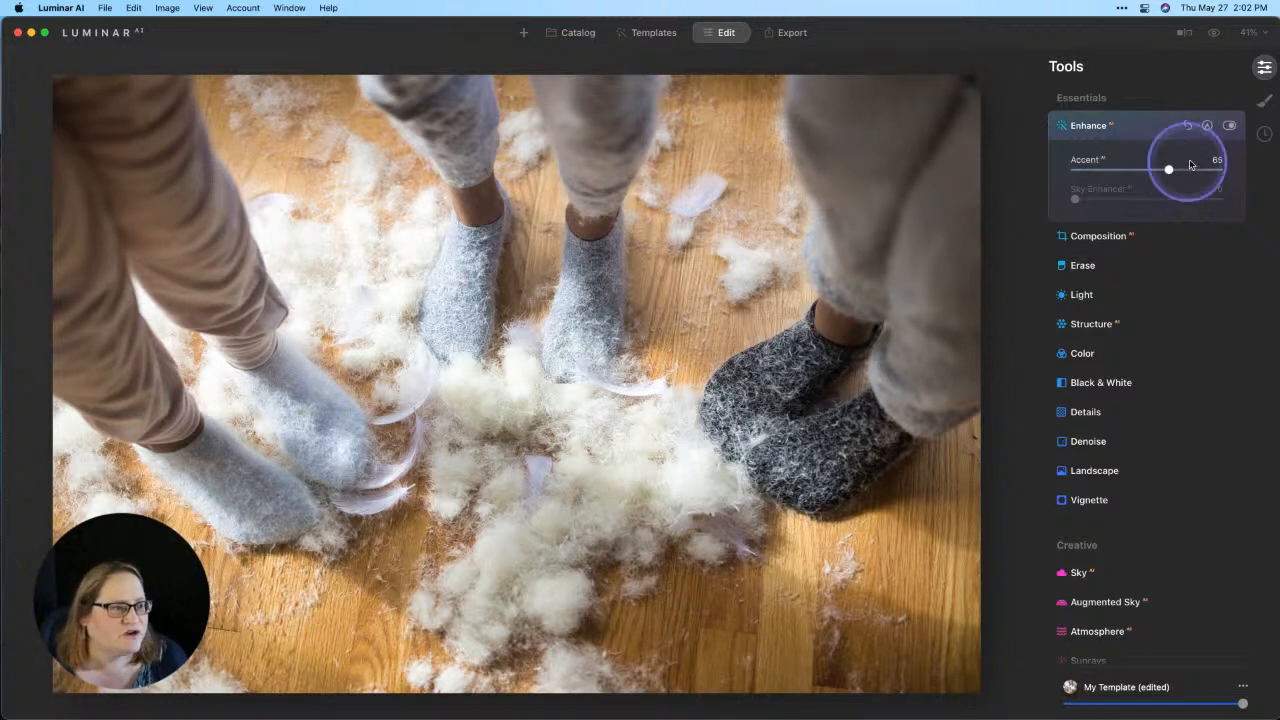
left_click(1230, 127)
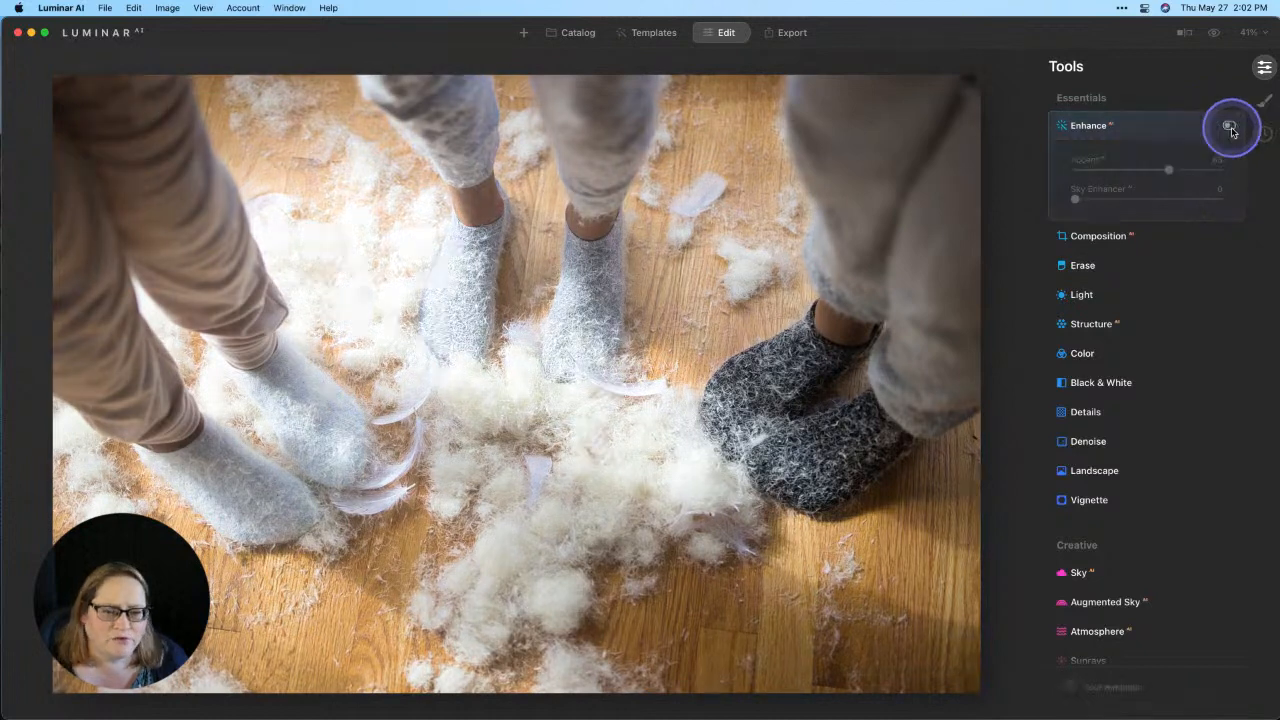
left_click(1230, 127)
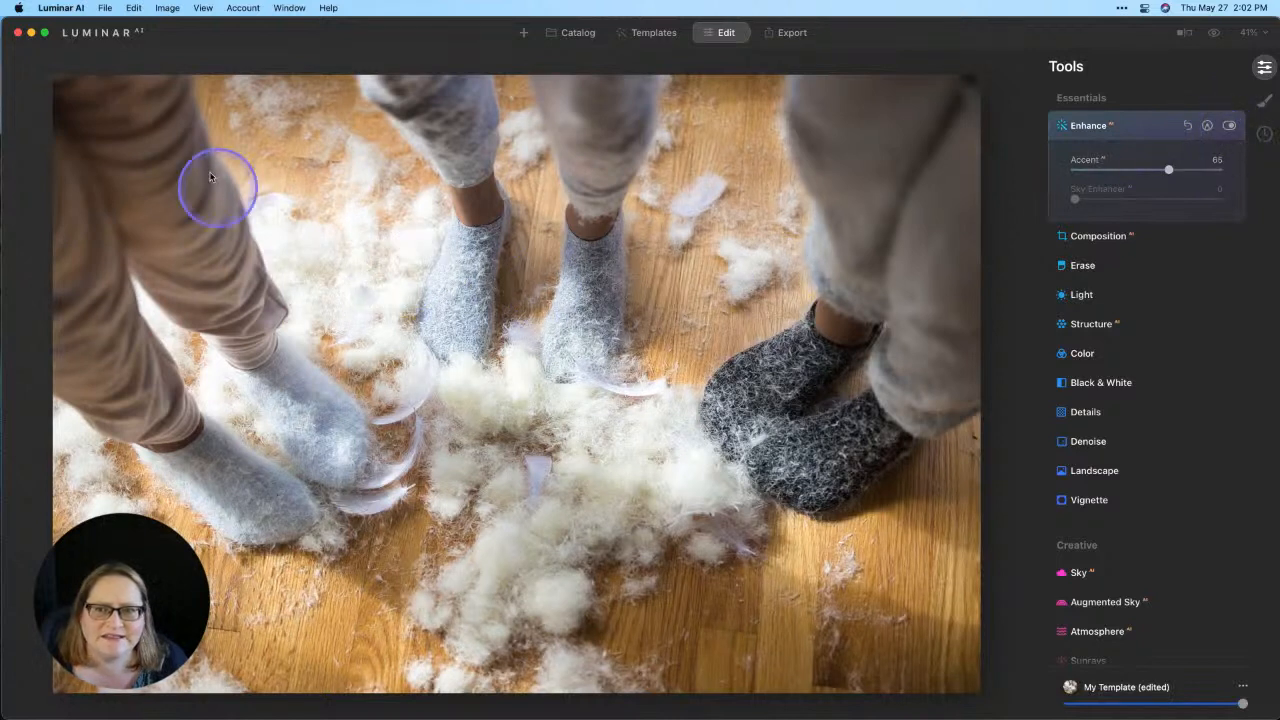
Show the histogram and turn on the highlight clipping warning over the photo.
left_click(203, 8)
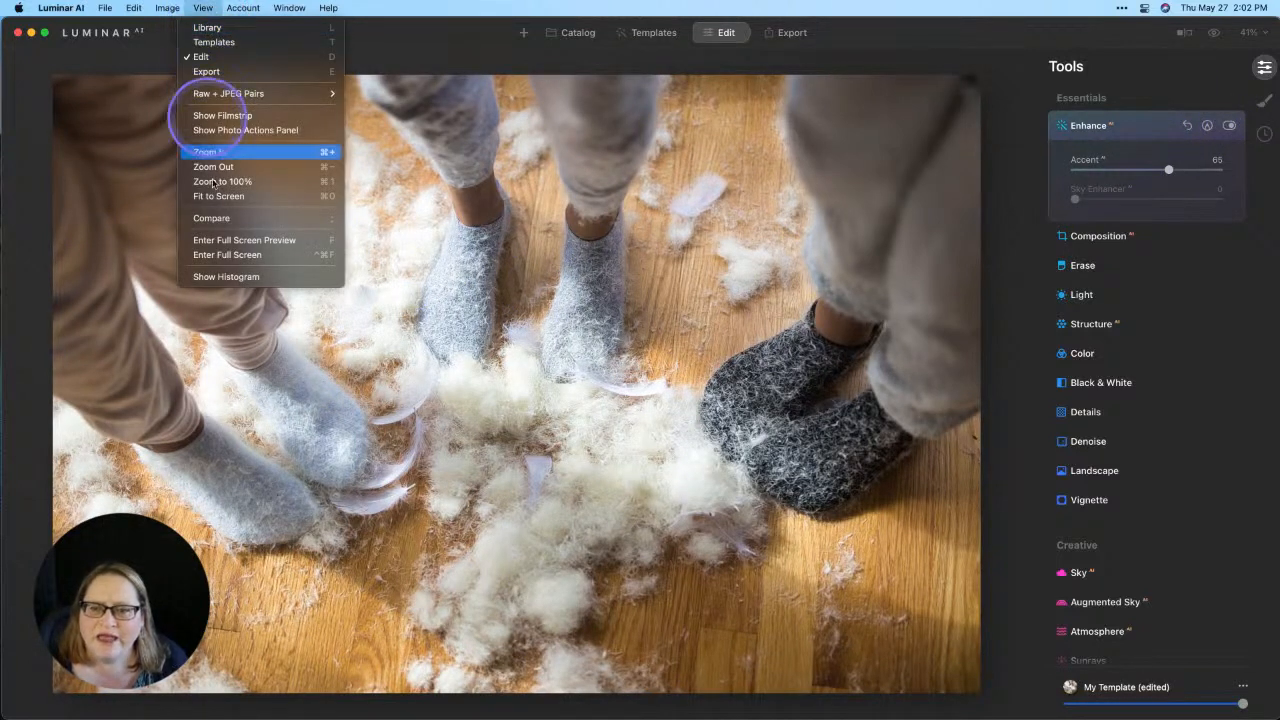
left_click(252, 277)
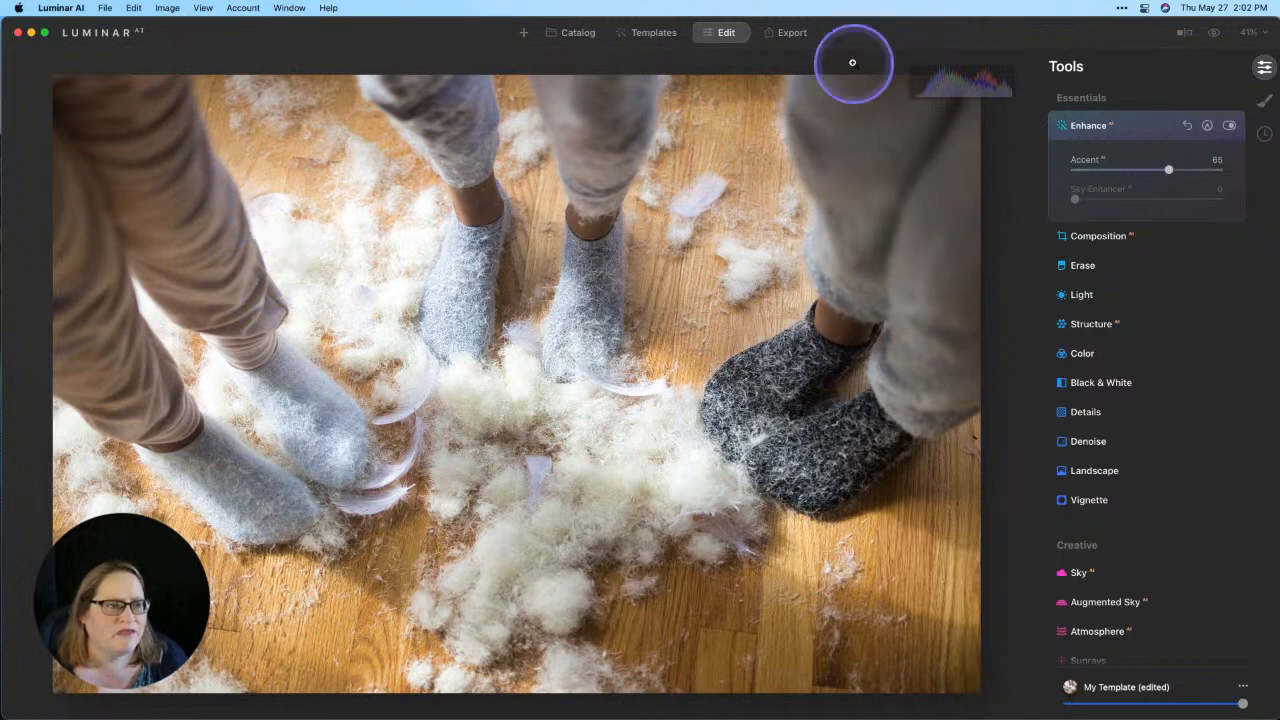
left_click(1011, 95)
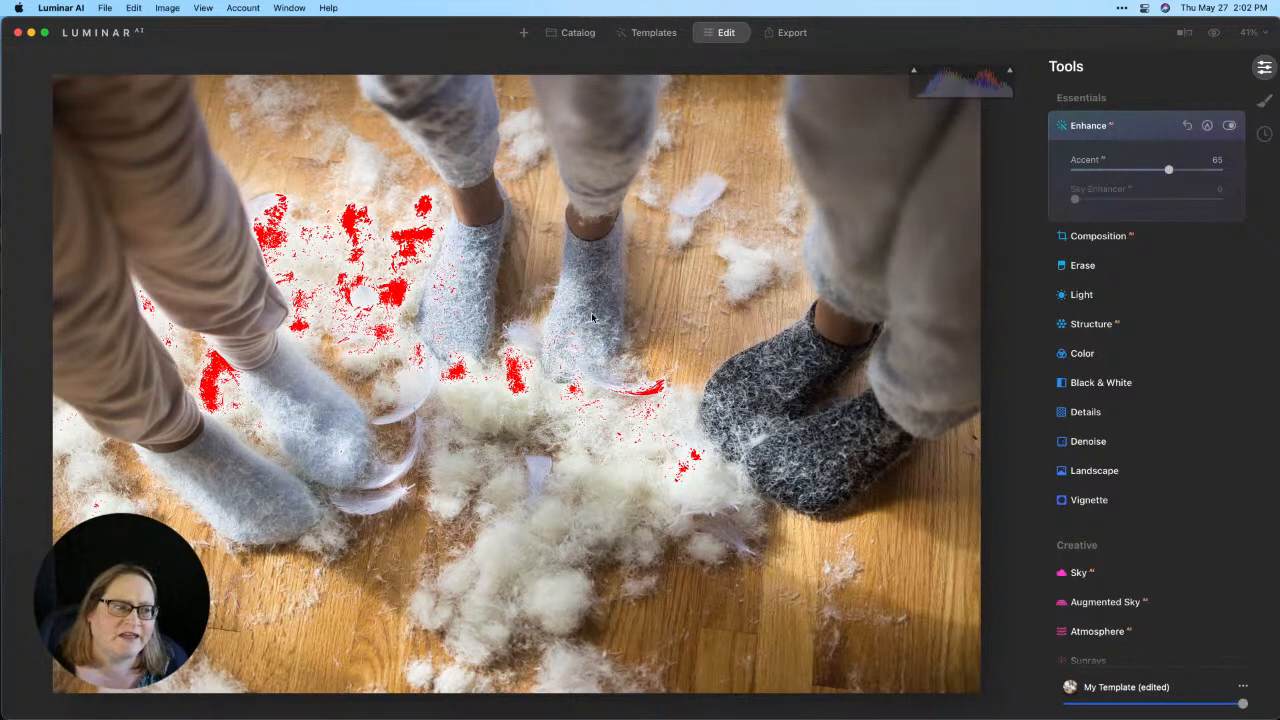
Lower the Light tool's Highlights to -99 to recover the blown-out feathers.
left_click(1097, 296)
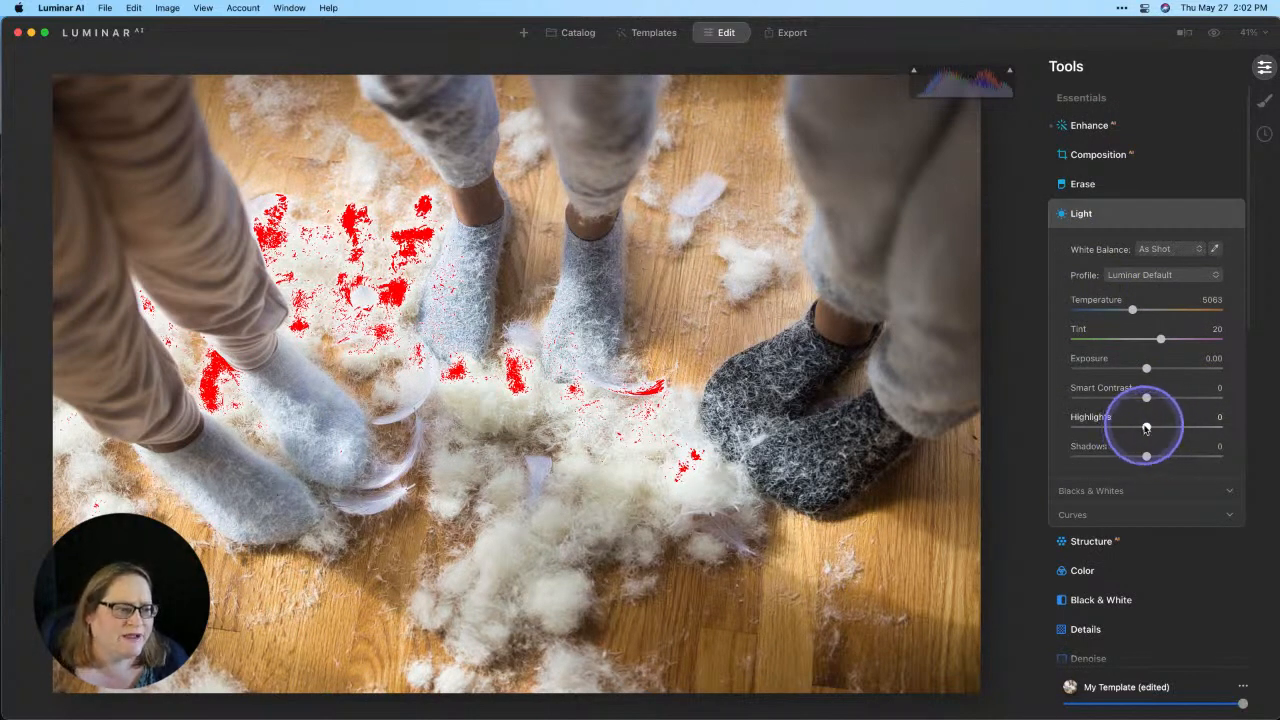
left_click_drag(1146, 428, 1064, 432)
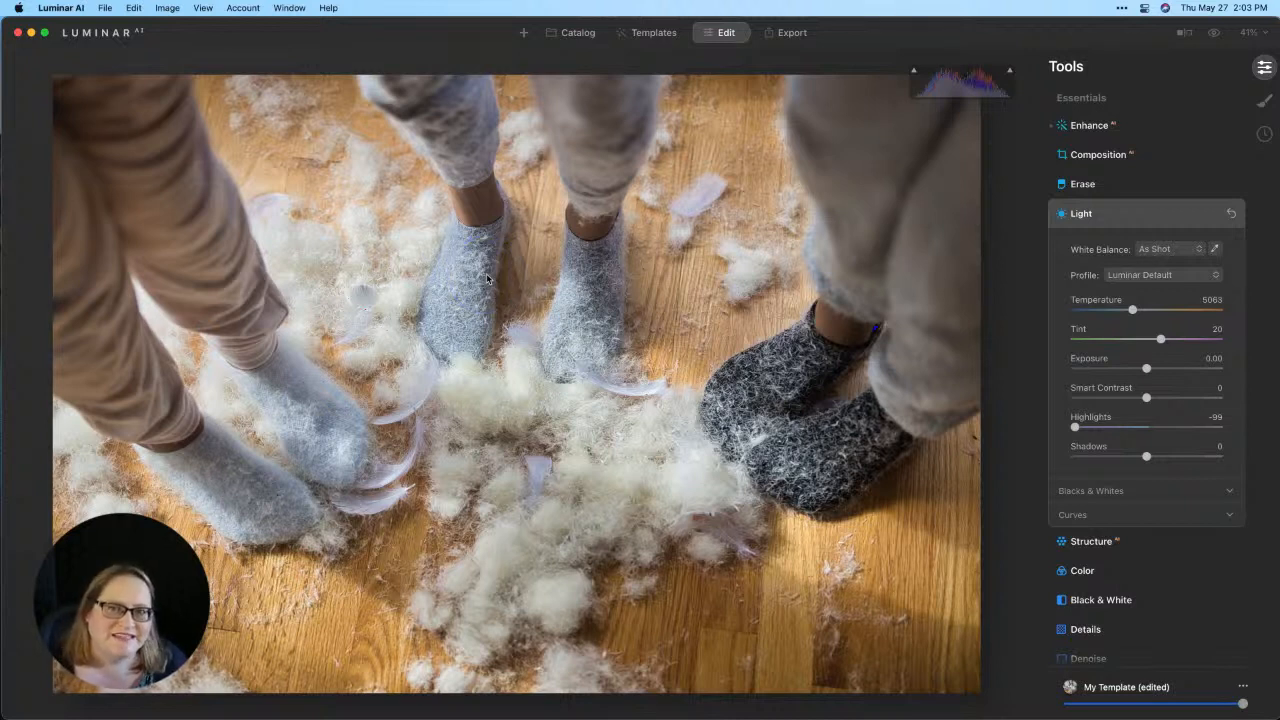
Try a Structure Amount of 52 on the photo and reset it to 0.
left_click(1077, 544)
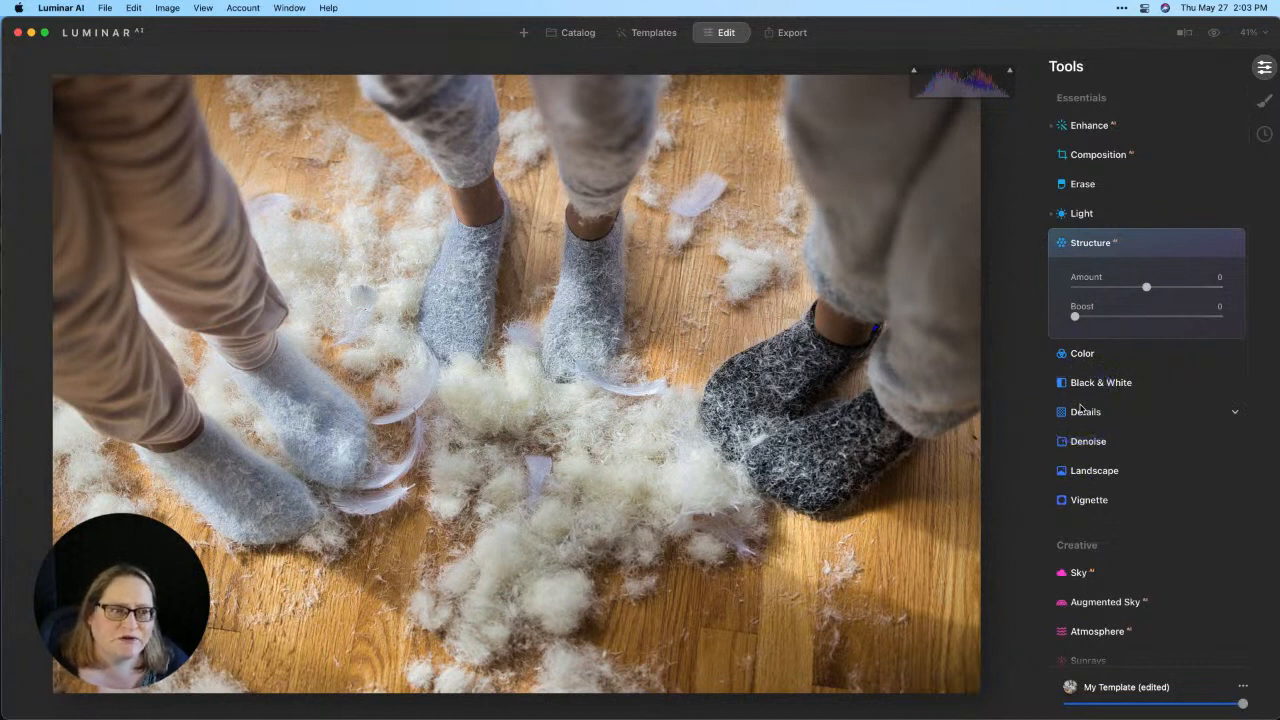
left_click(1146, 288)
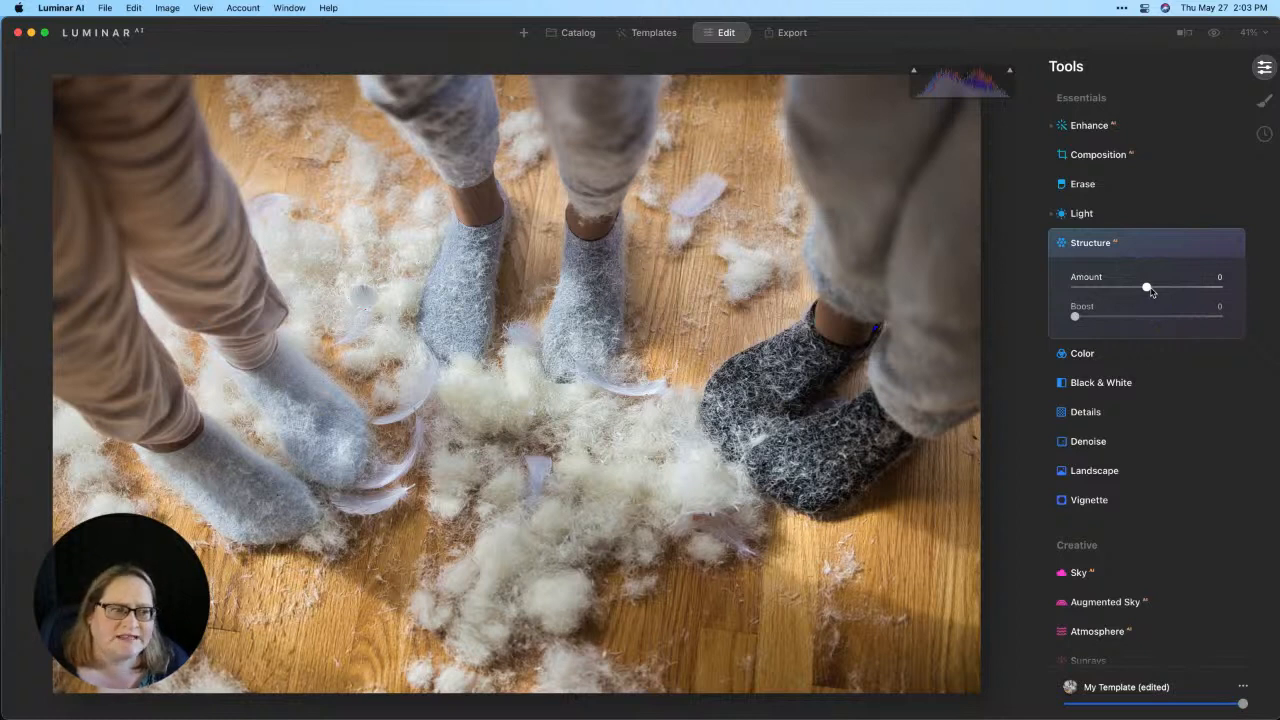
left_click_drag(1150, 288, 1188, 290)
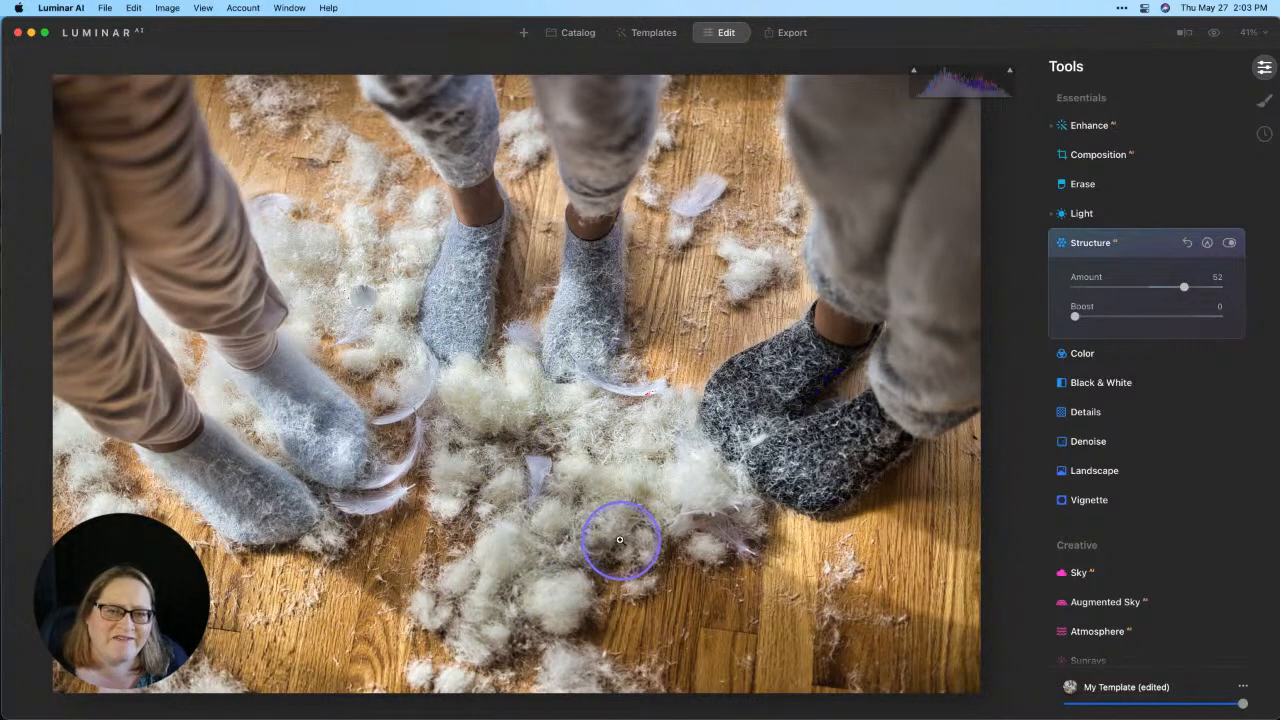
double_click(1185, 288)
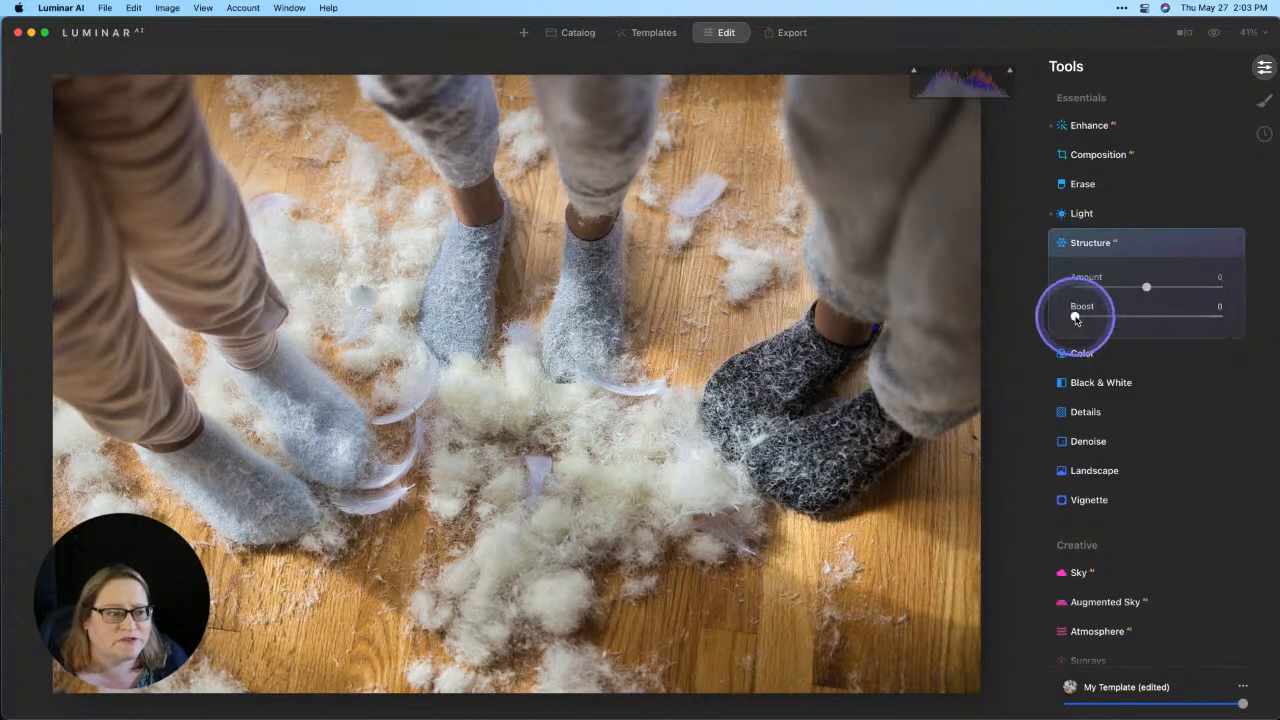
Set the Structure Boost to 51 and compare the feathers and socks at 100% with the tool off and on.
left_click_drag(1075, 318, 1149, 322)
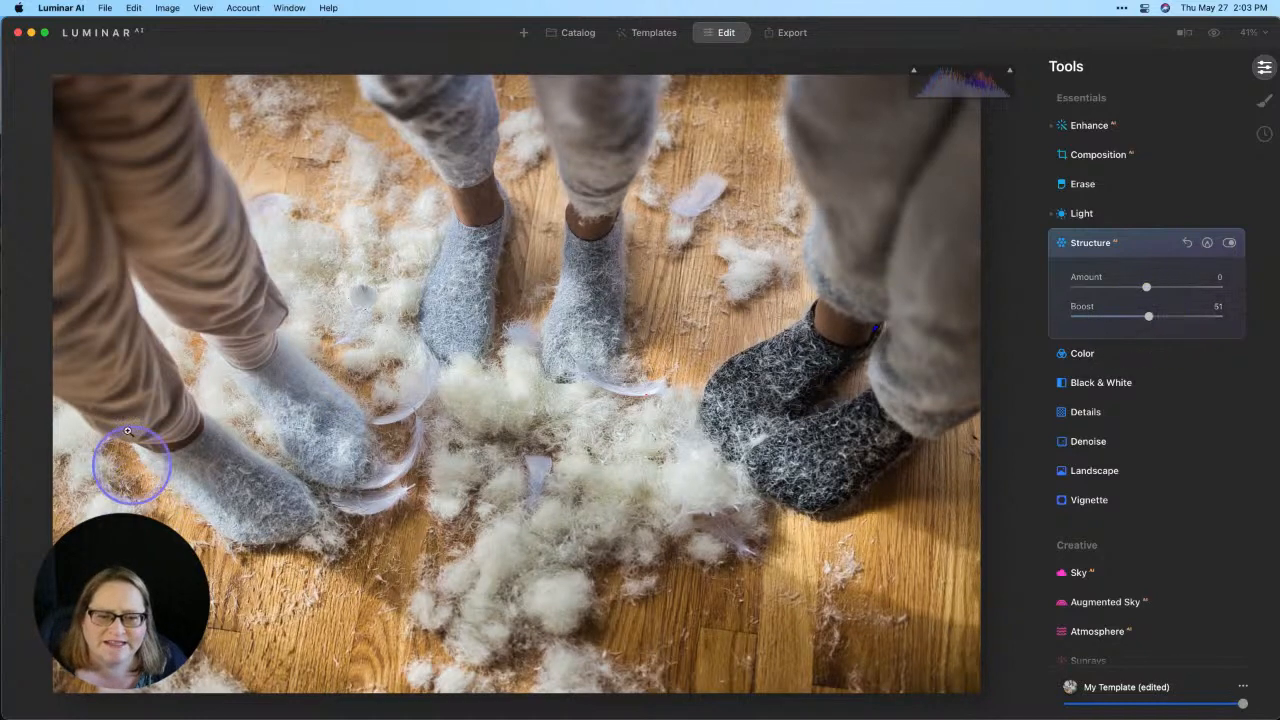
left_click(388, 343)
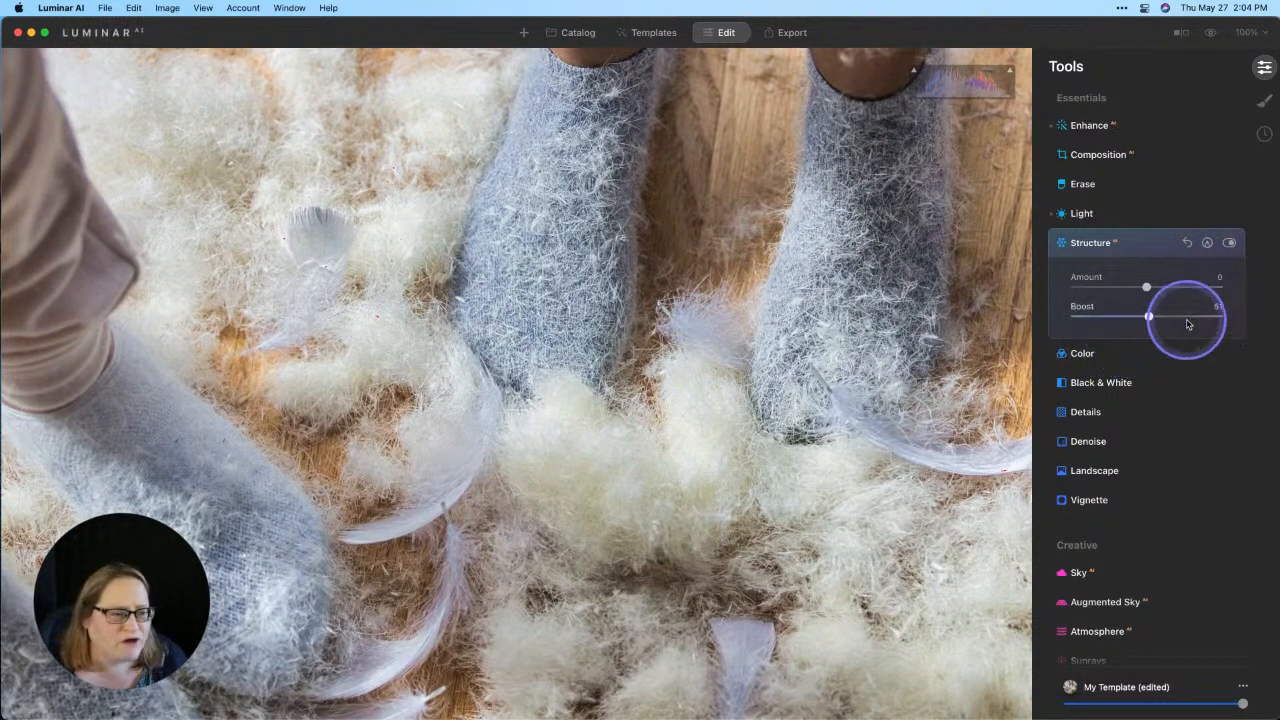
left_click(1229, 244)
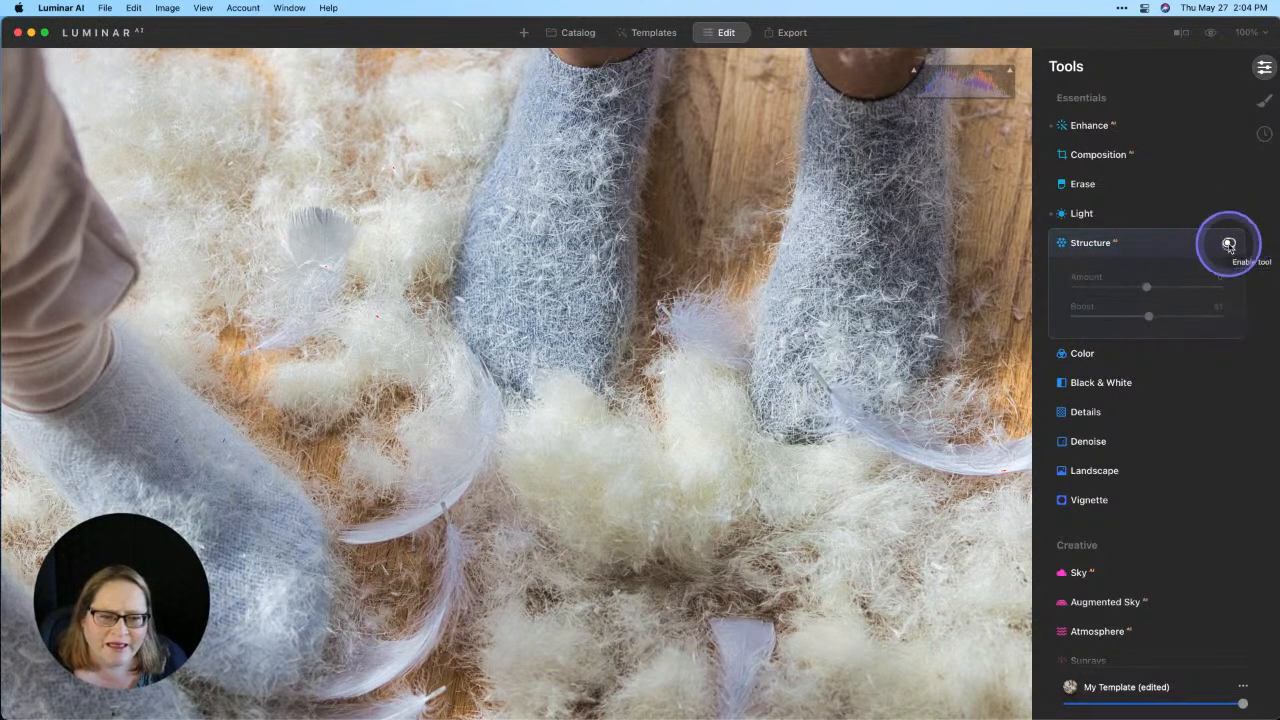
left_click(1229, 244)
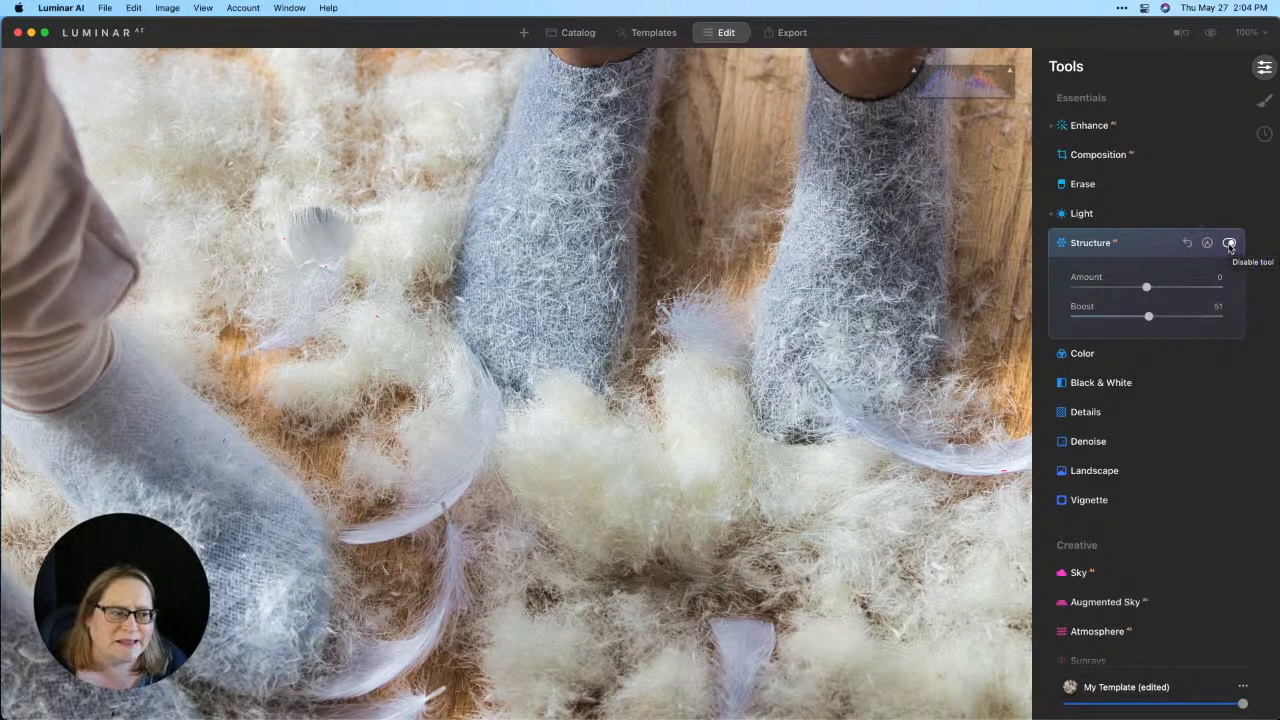
In Details, set Small Details to 5, Medium Details to 15, Large Details to 6 and Sharpen to 17.
left_click(1085, 413)
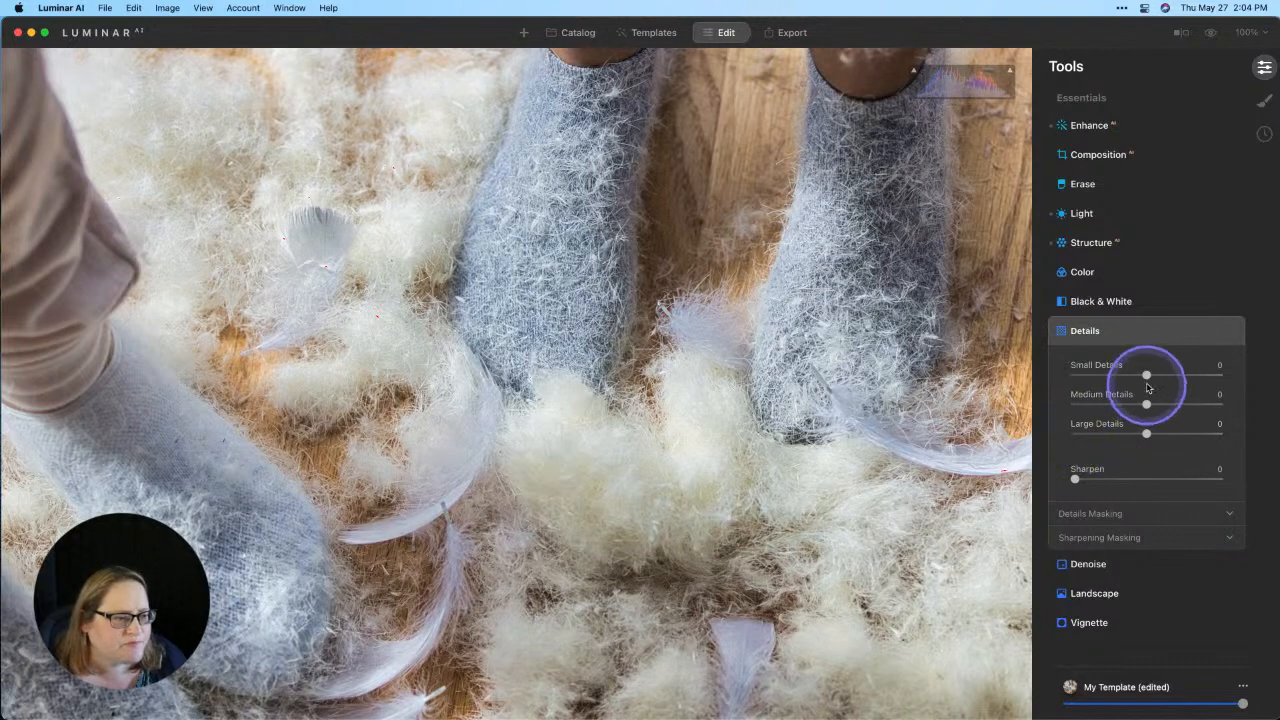
left_click_drag(1146, 376, 1150, 376)
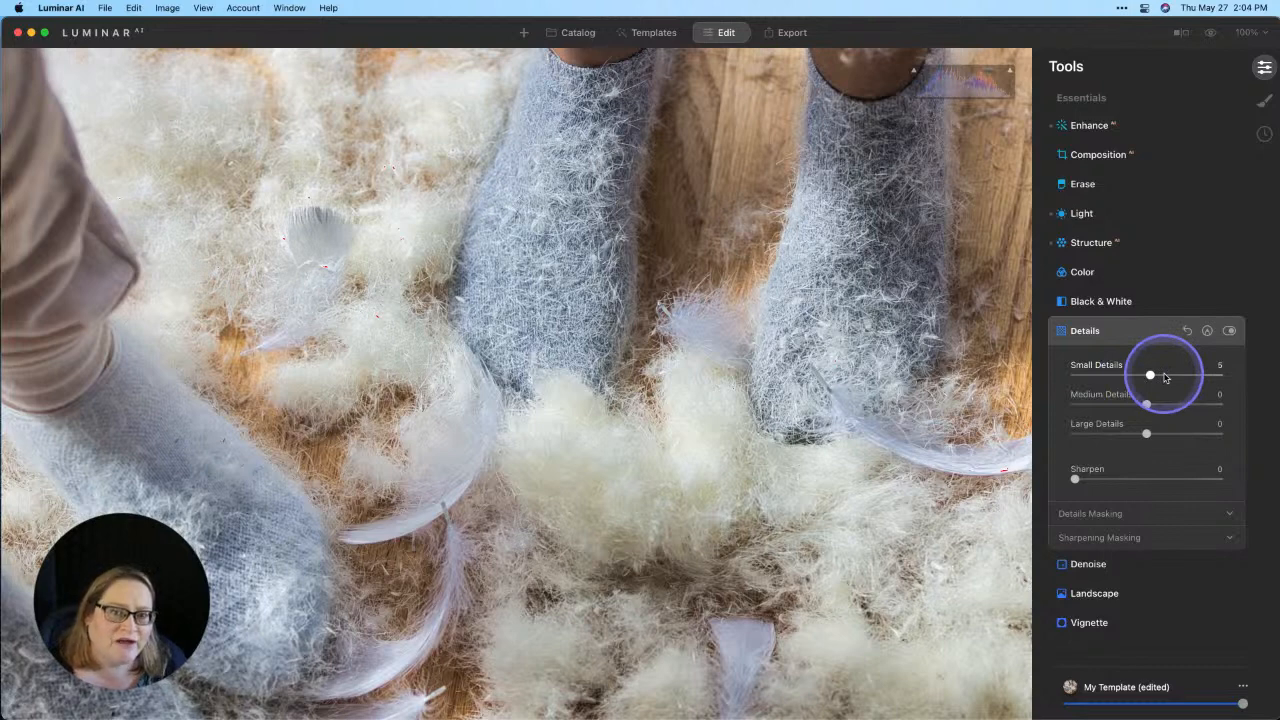
left_click_drag(1146, 403, 1152, 433)
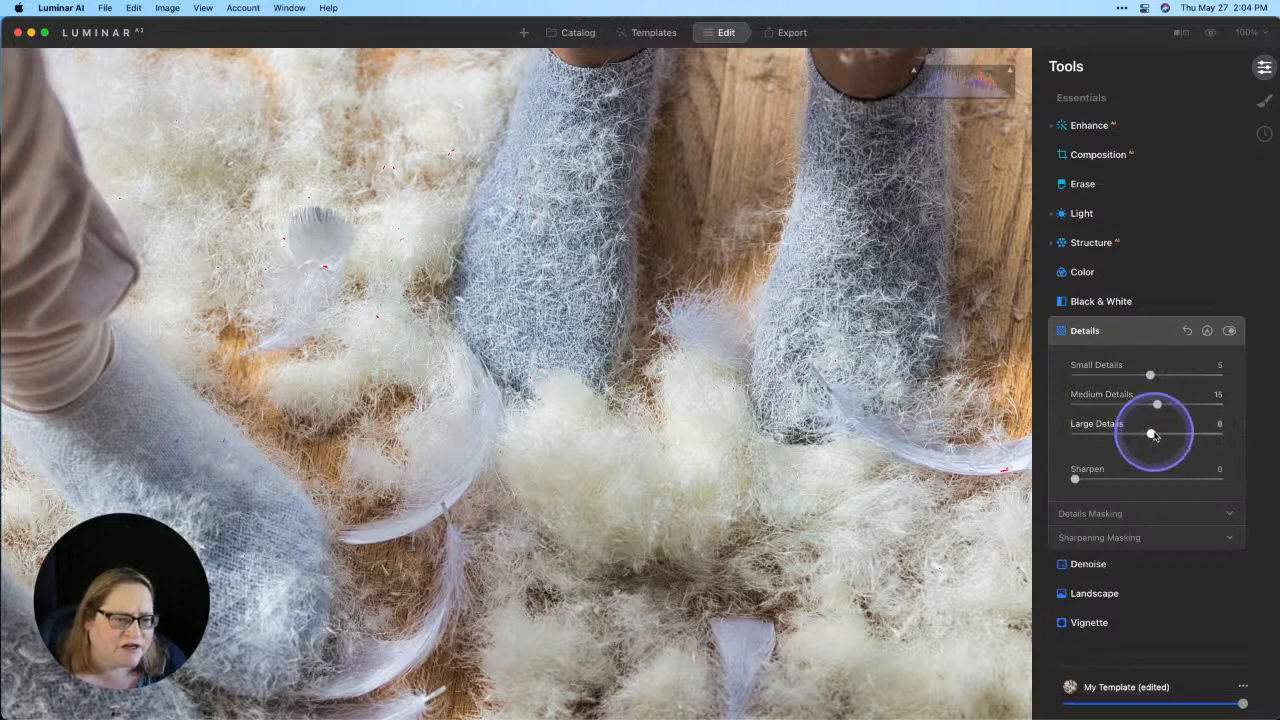
left_click_drag(1077, 479, 1105, 482)
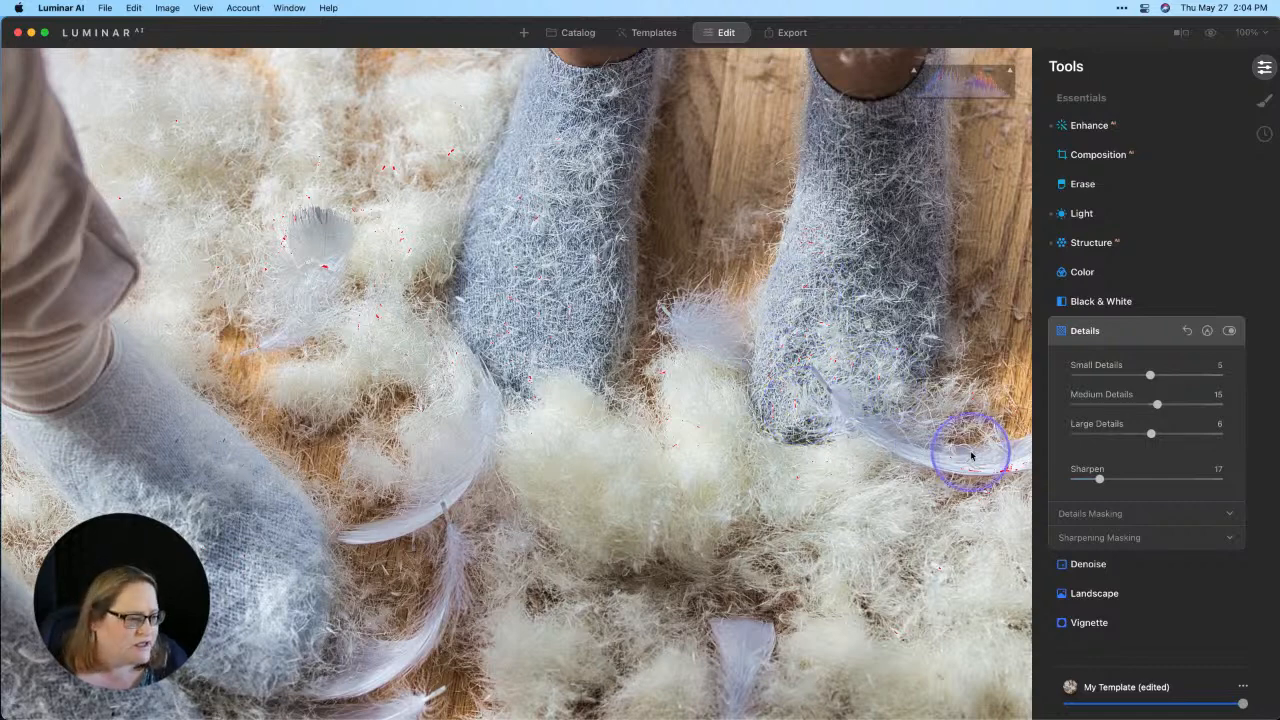
In the Light tool, set Highlights to -100 and Whites to -29 to reduce the remaining clipping.
left_click(1095, 218)
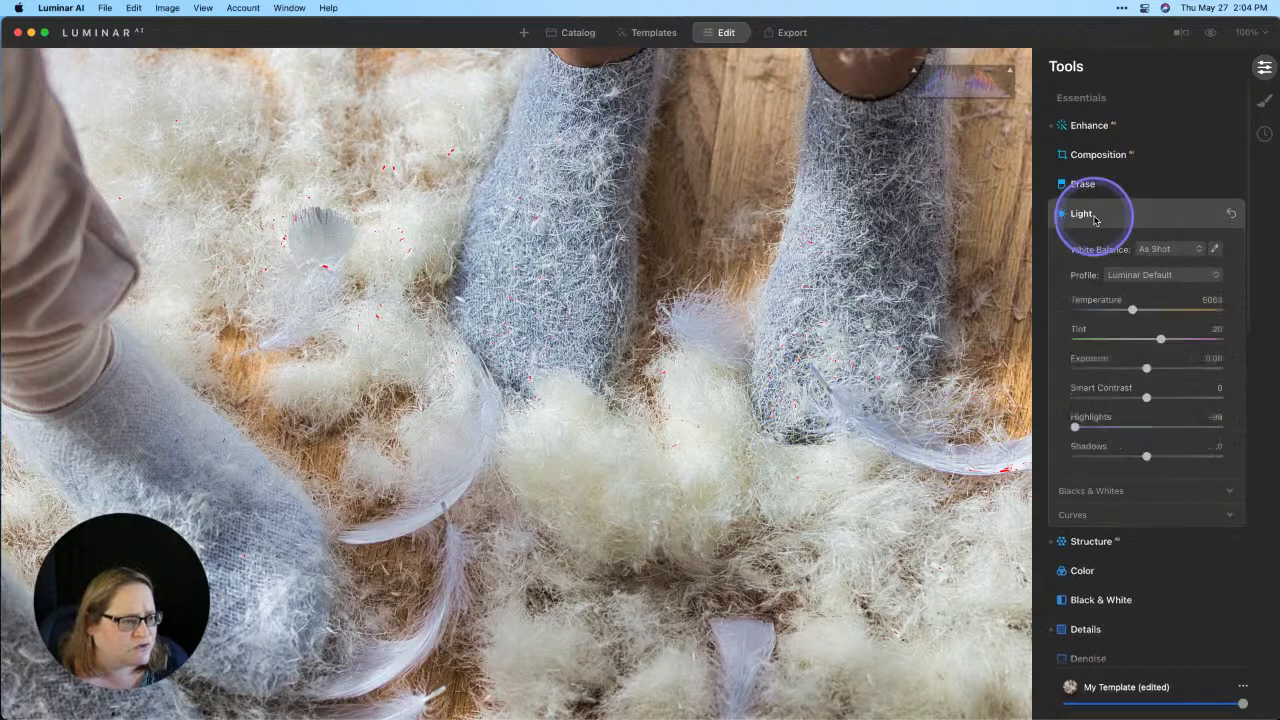
left_click_drag(1146, 427, 1064, 431)
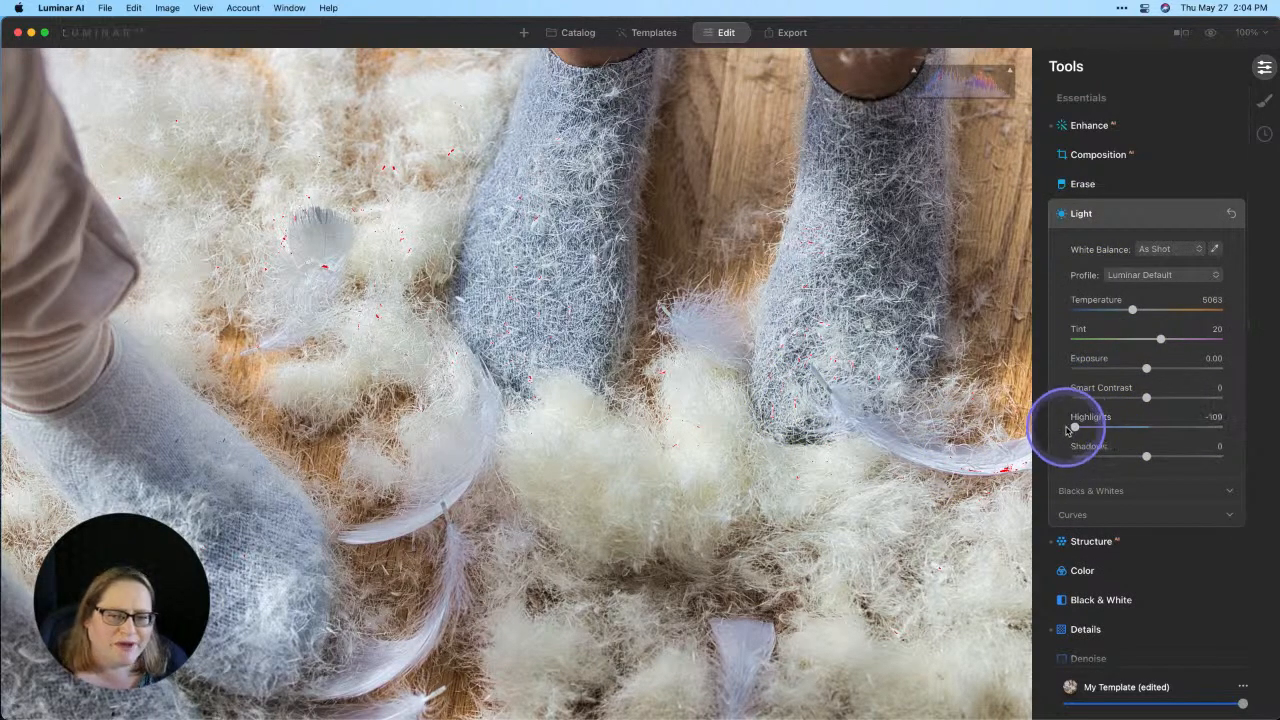
left_click(1114, 491)
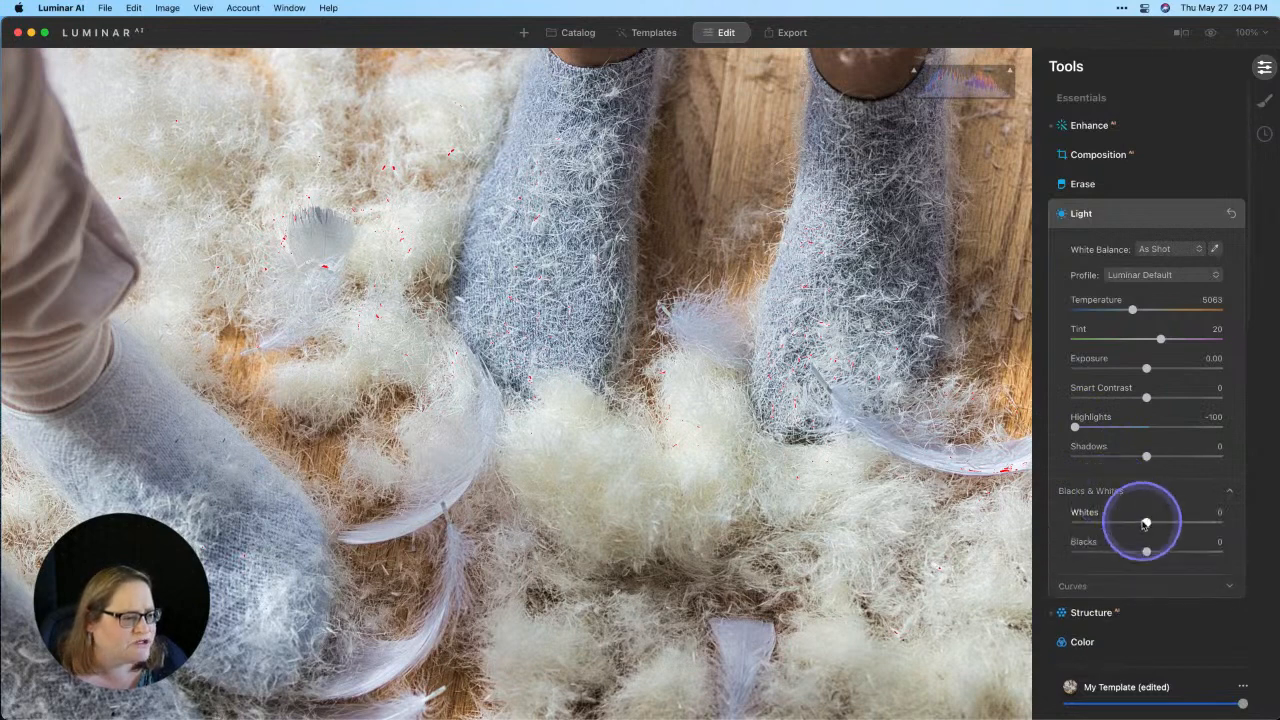
left_click_drag(1146, 522, 1125, 522)
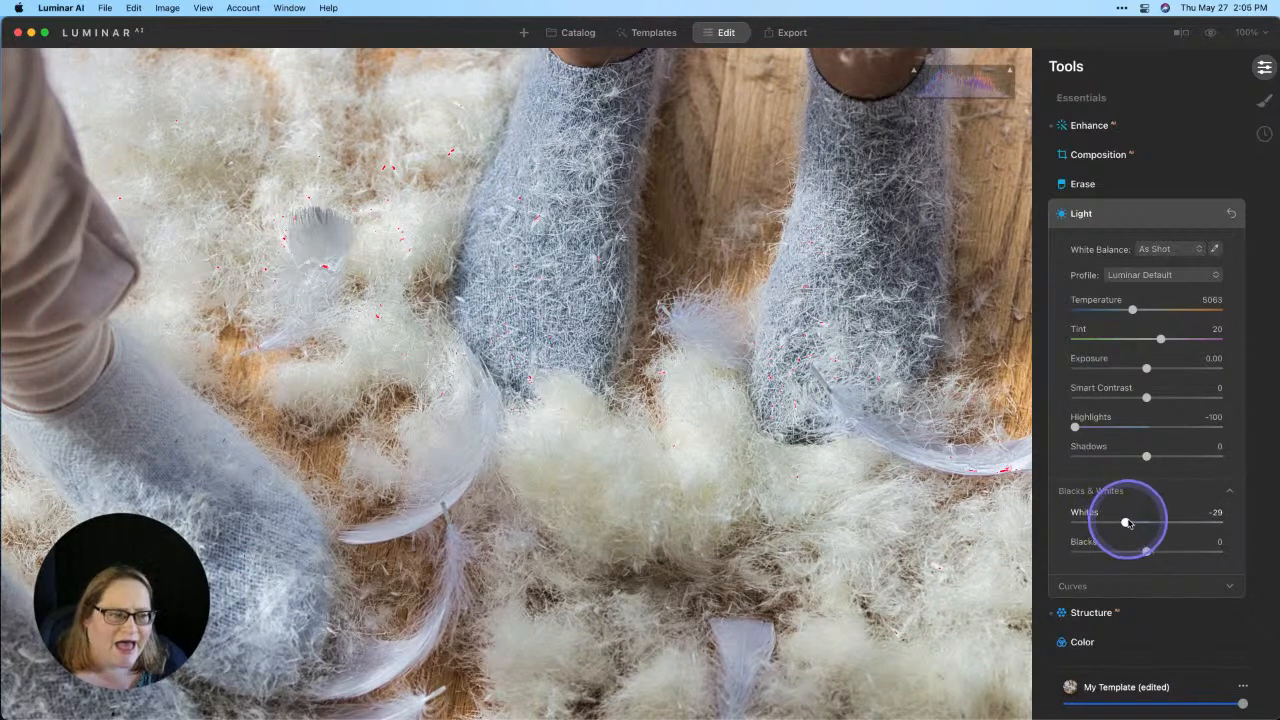
left_click(1137, 457)
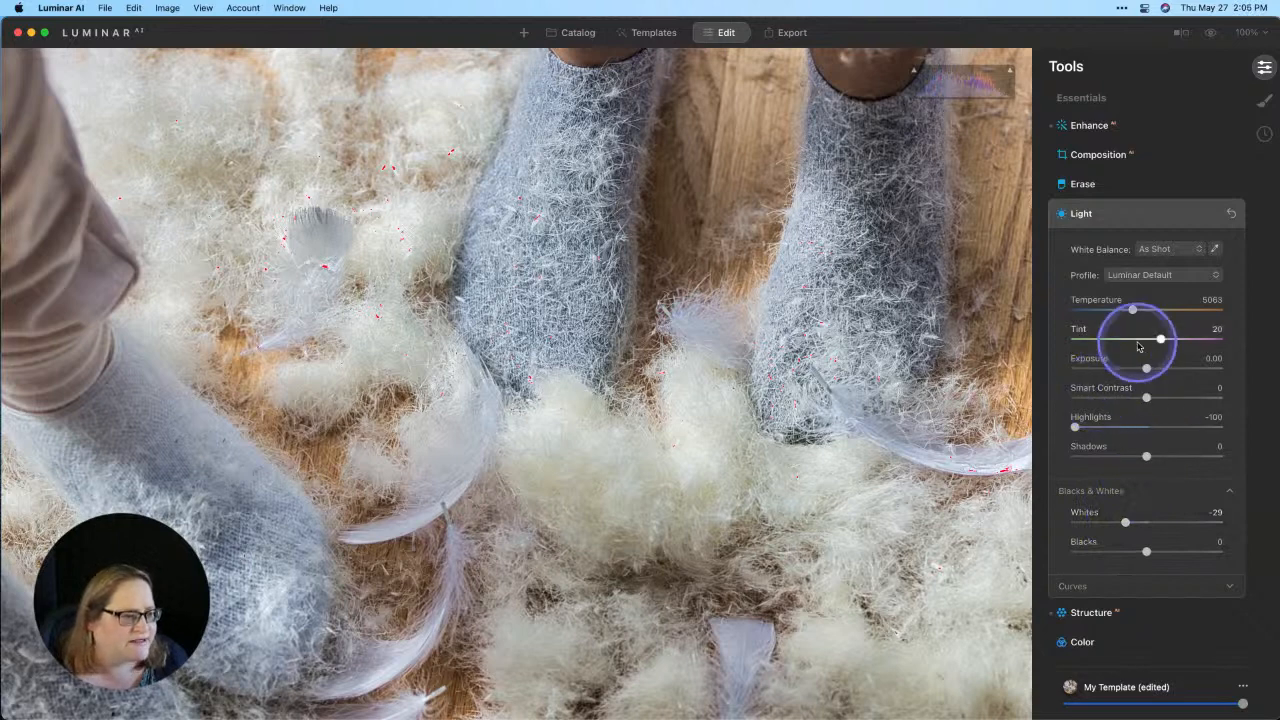
In Details, soften the settings to Small Details 3, Medium Details 11 and Sharpen 13, judging the whole photo.
scroll(1145, 350, "down", 5)
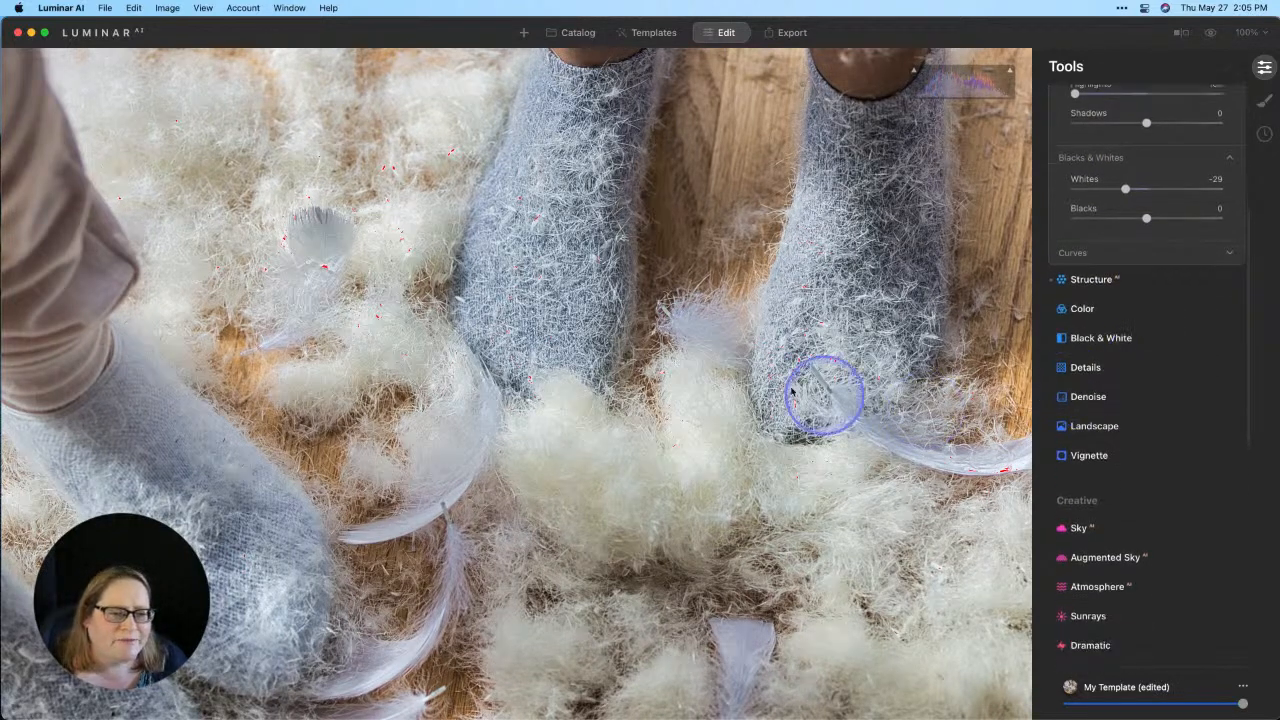
left_click(595, 241)
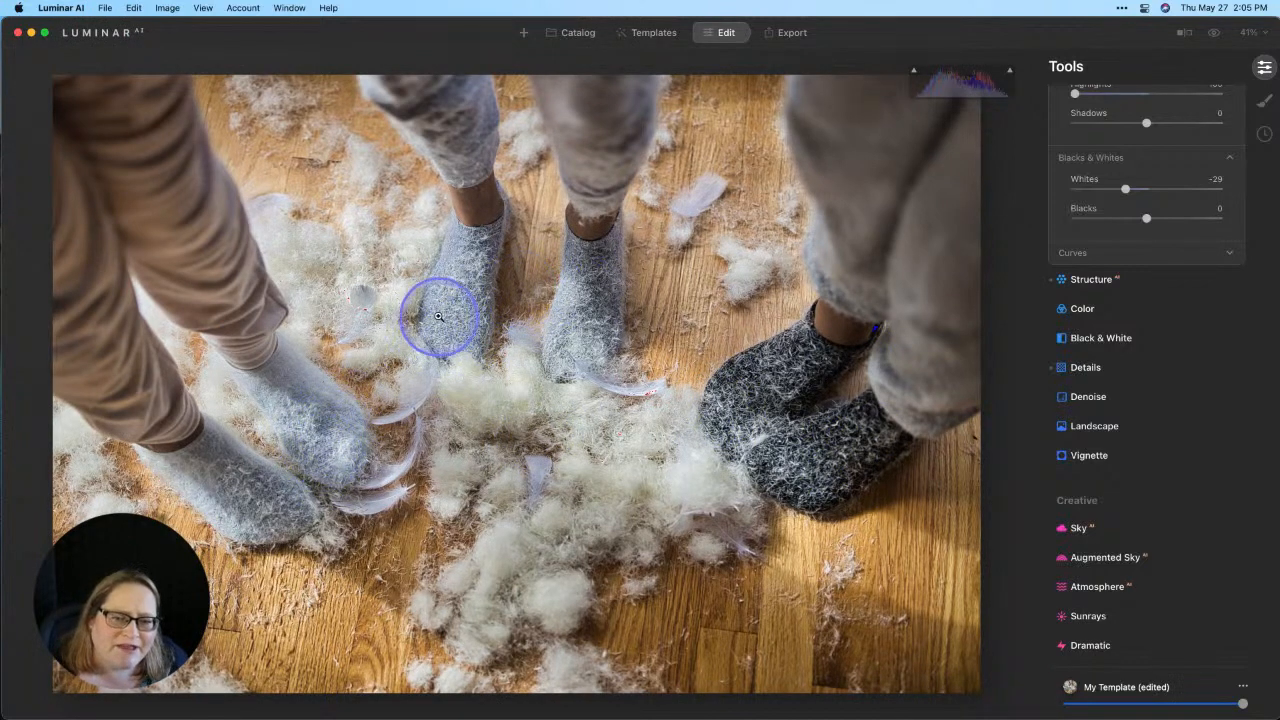
left_click(1113, 375)
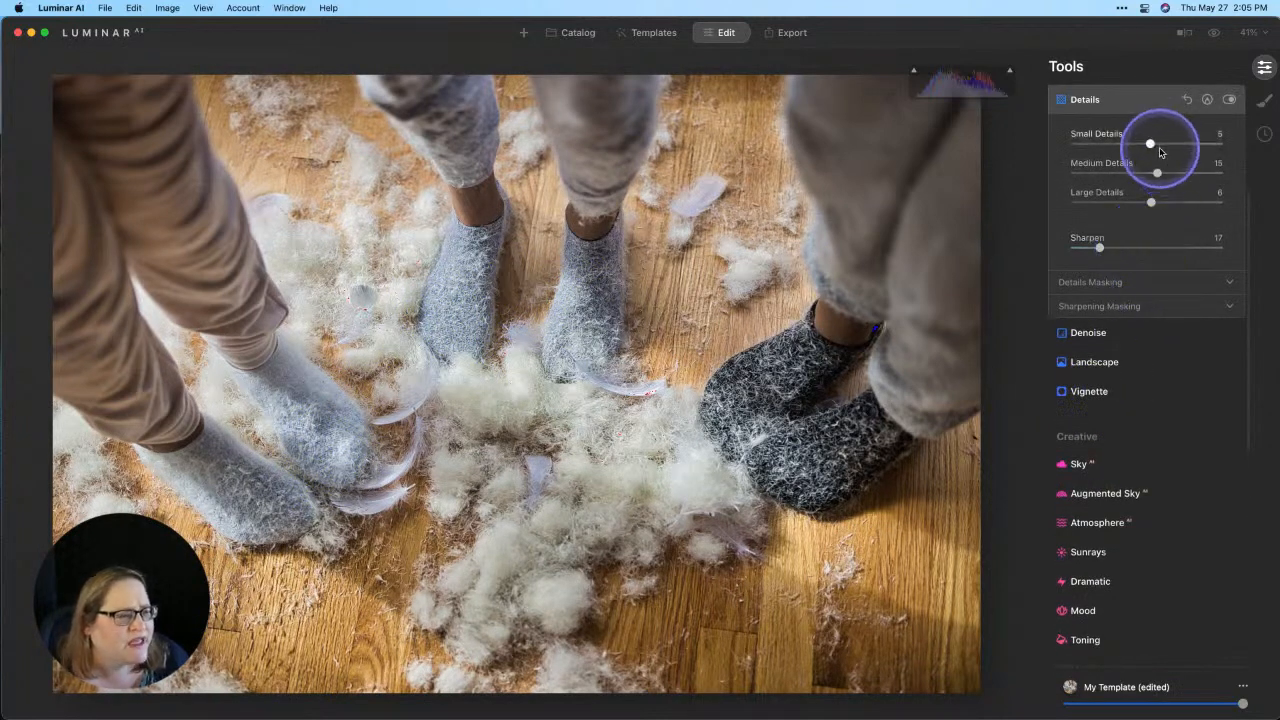
left_click_drag(1157, 173, 1149, 144)
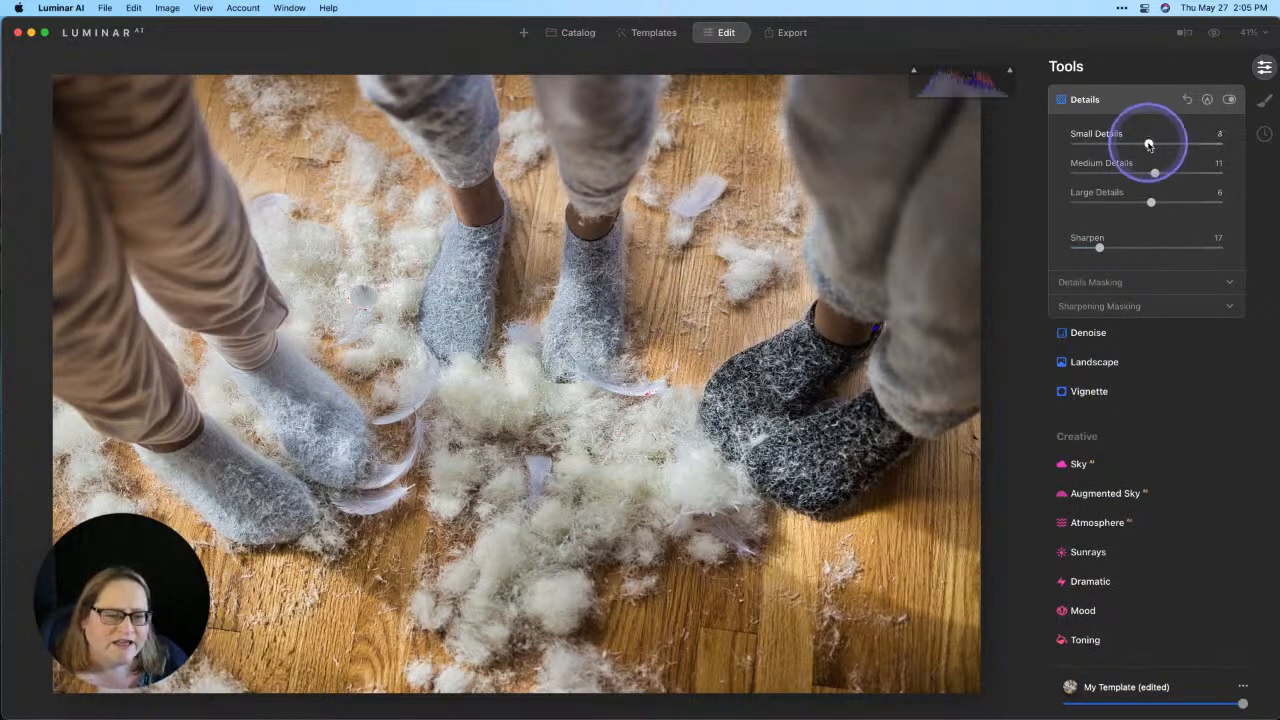
left_click_drag(1094, 249, 1094, 248)
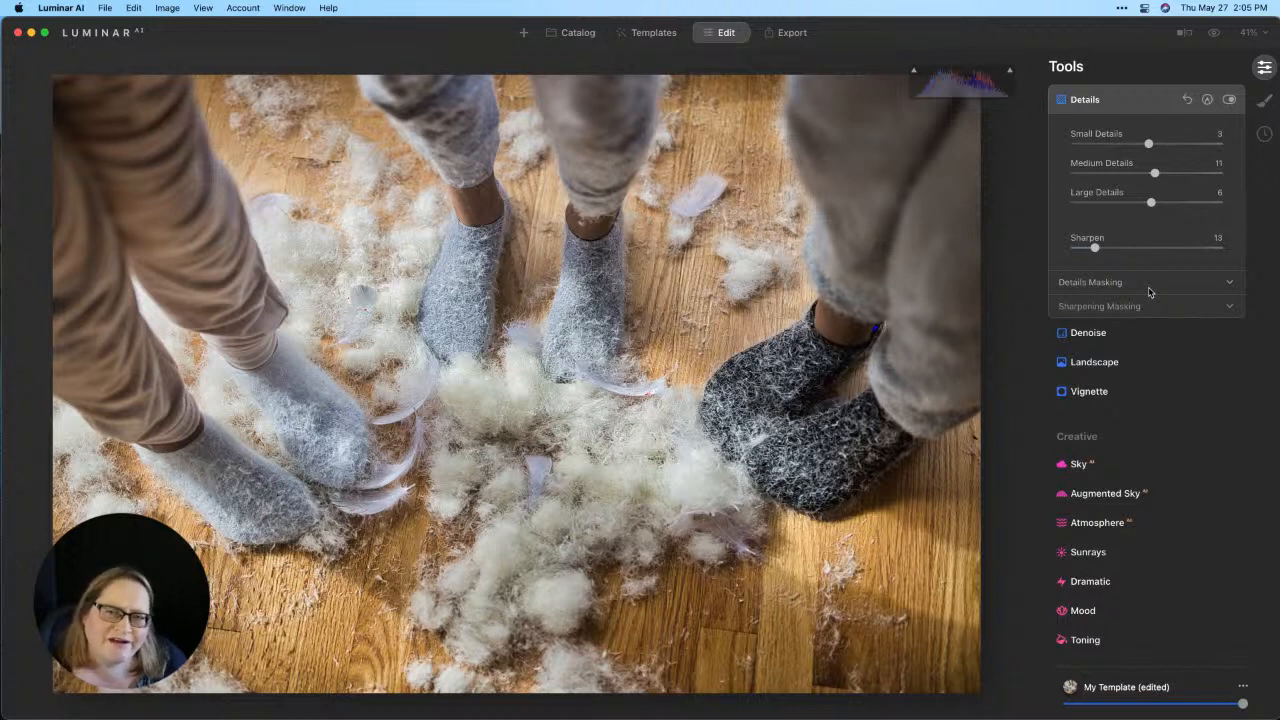
Apply a Glow of type Orton Effect to the photo with an Amount of 45.
left_click(1146, 418)
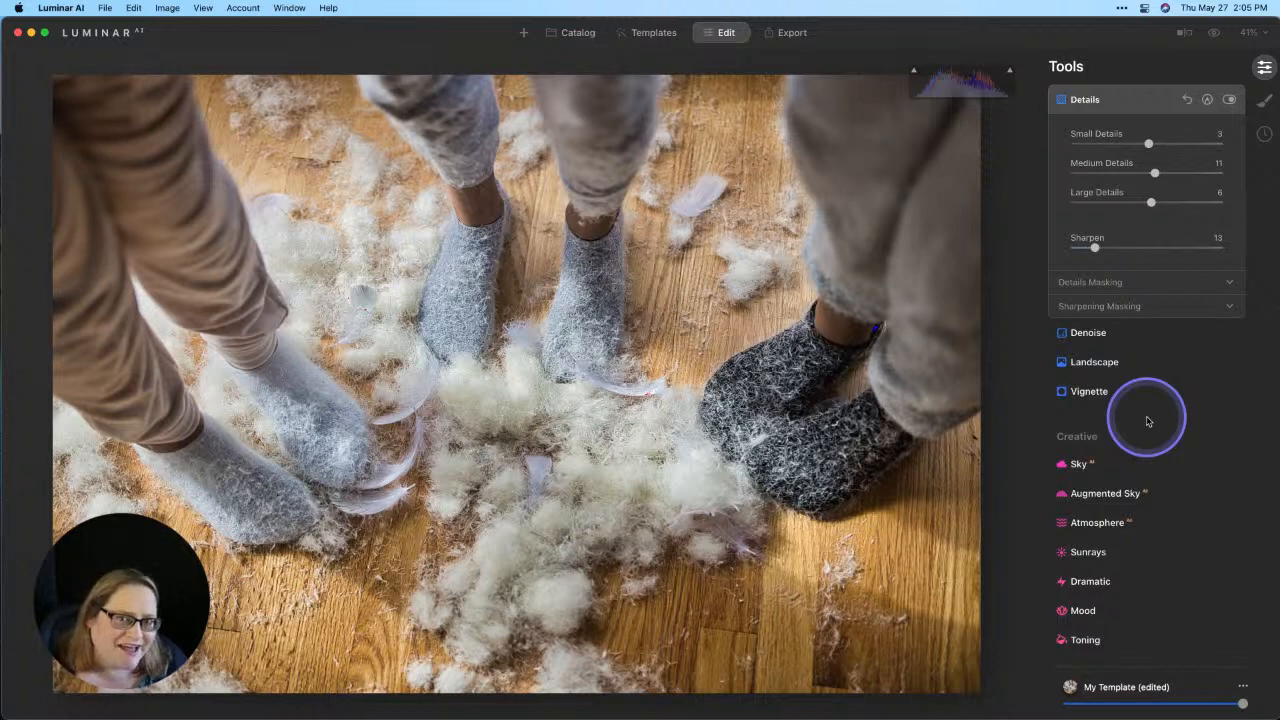
scroll(1147, 420, "down", 6)
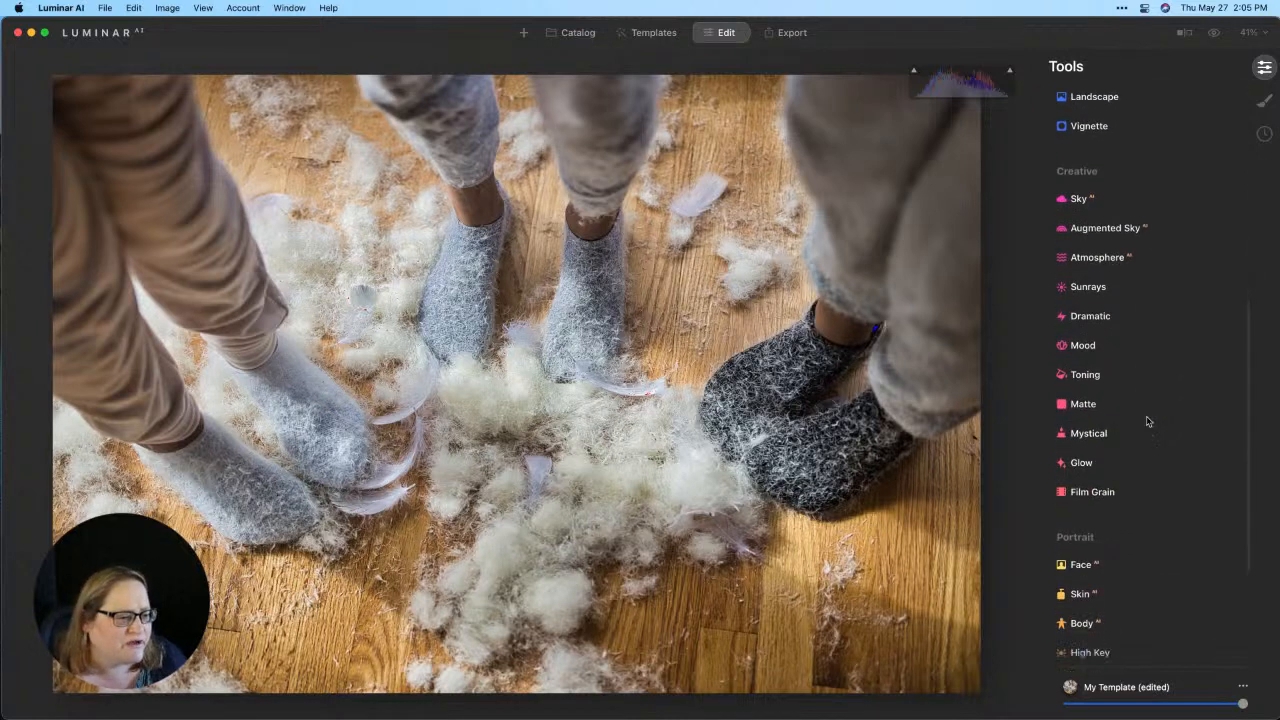
left_click(1098, 437)
left_click(1098, 437)
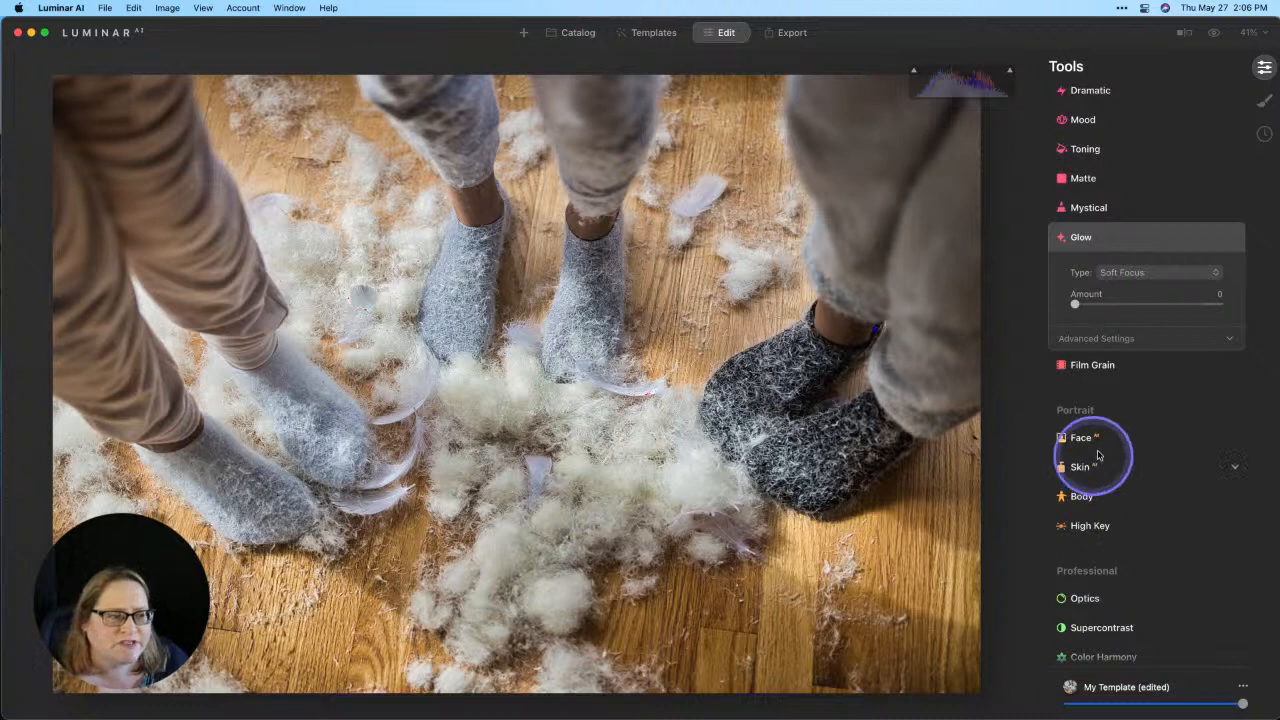
left_click(1130, 278)
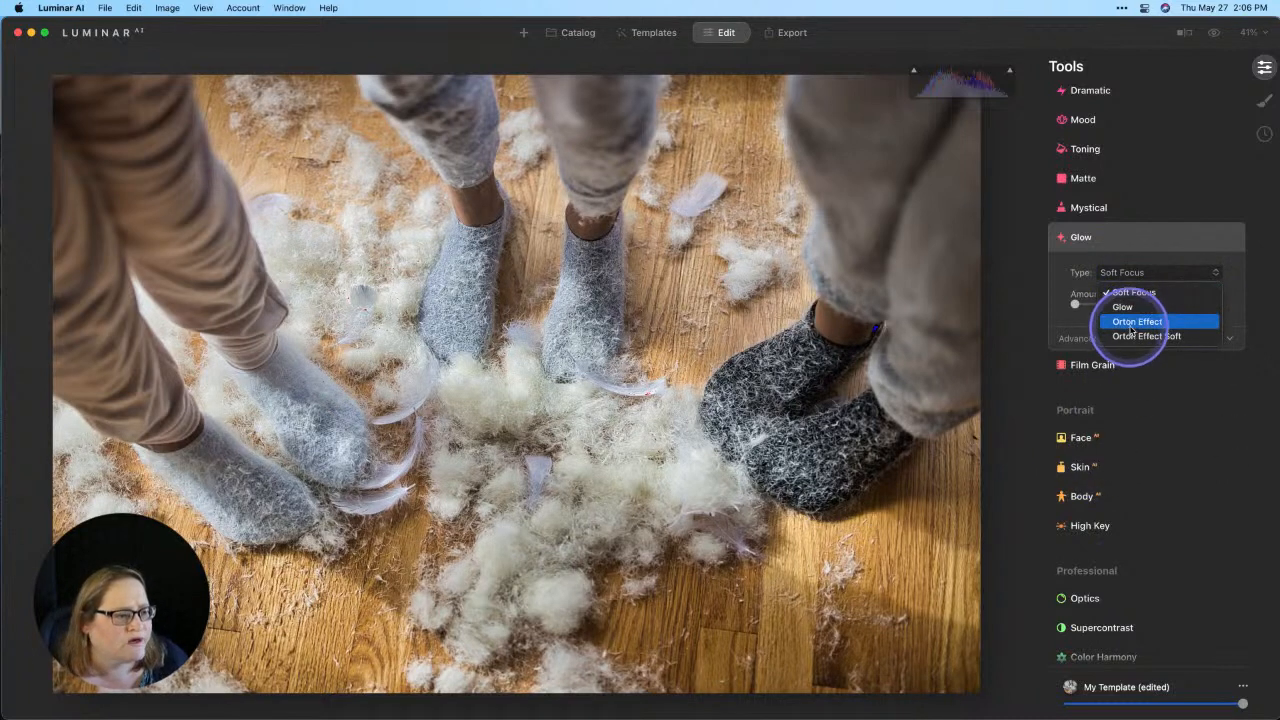
left_click(1135, 322)
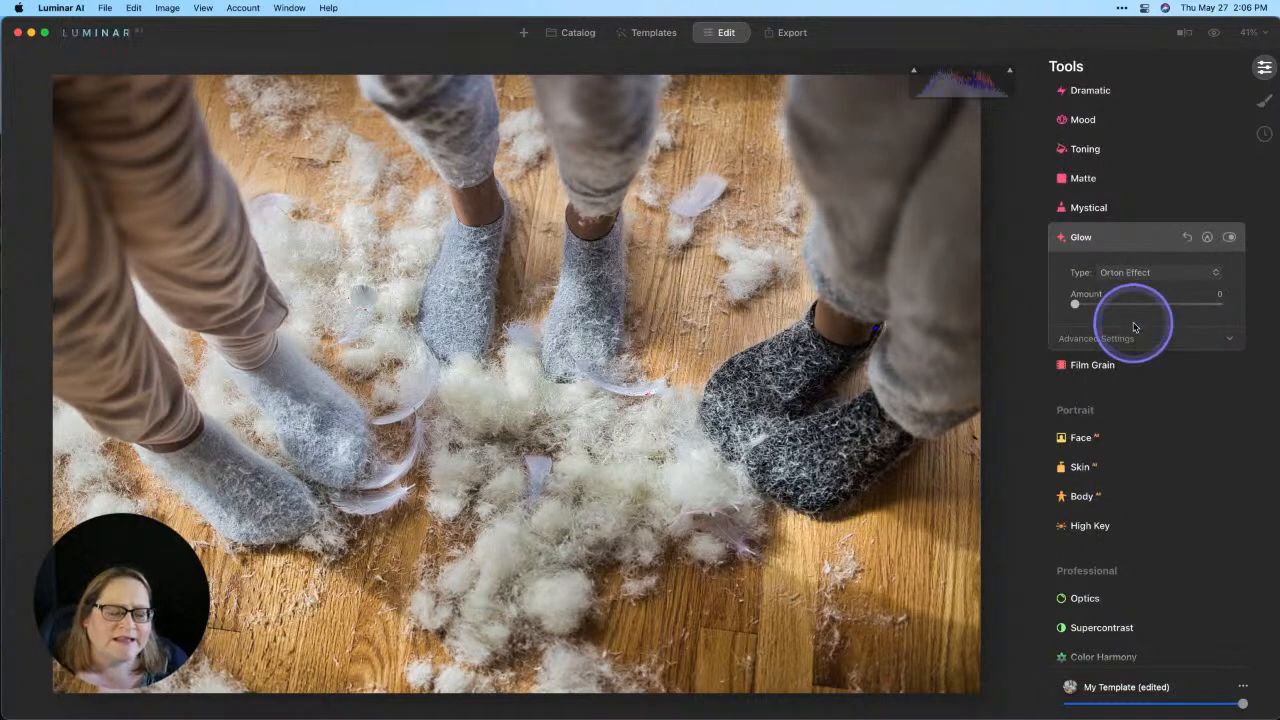
left_click_drag(1075, 302, 1147, 305)
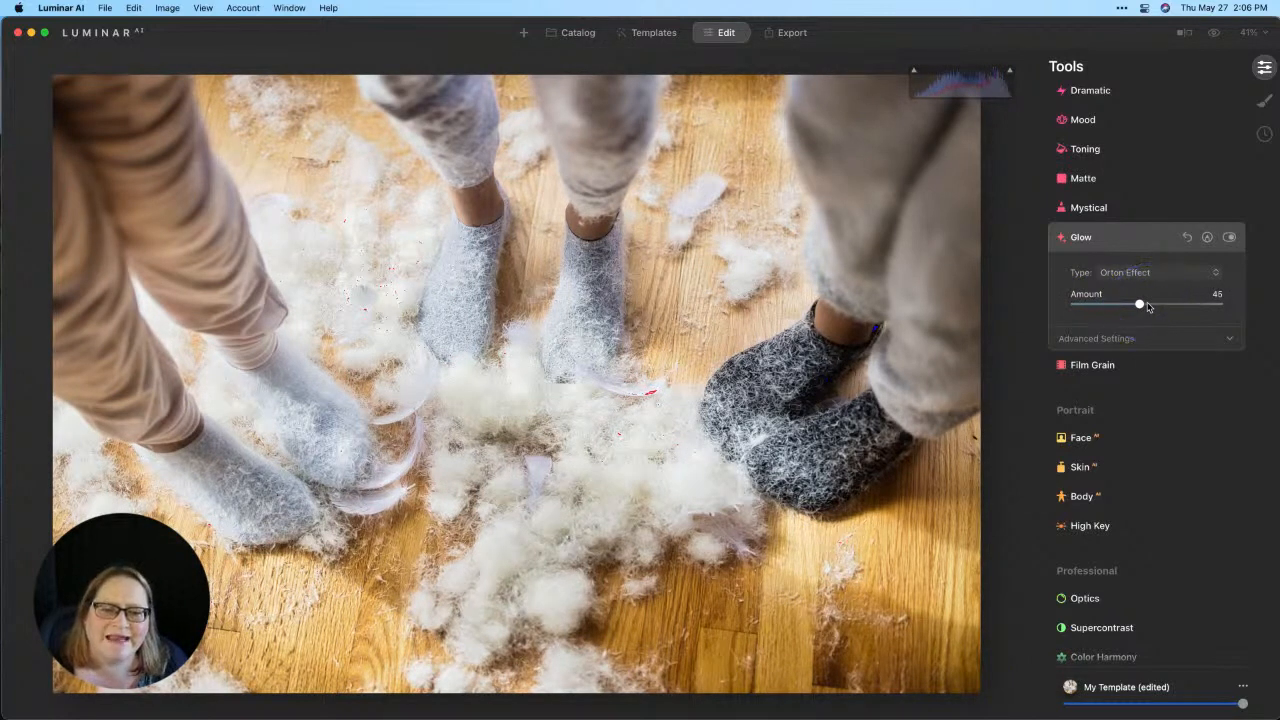
In the Glow's advanced settings, set Brightness to -31 and Contrast to -26.
left_click(1117, 341)
left_click(1117, 343)
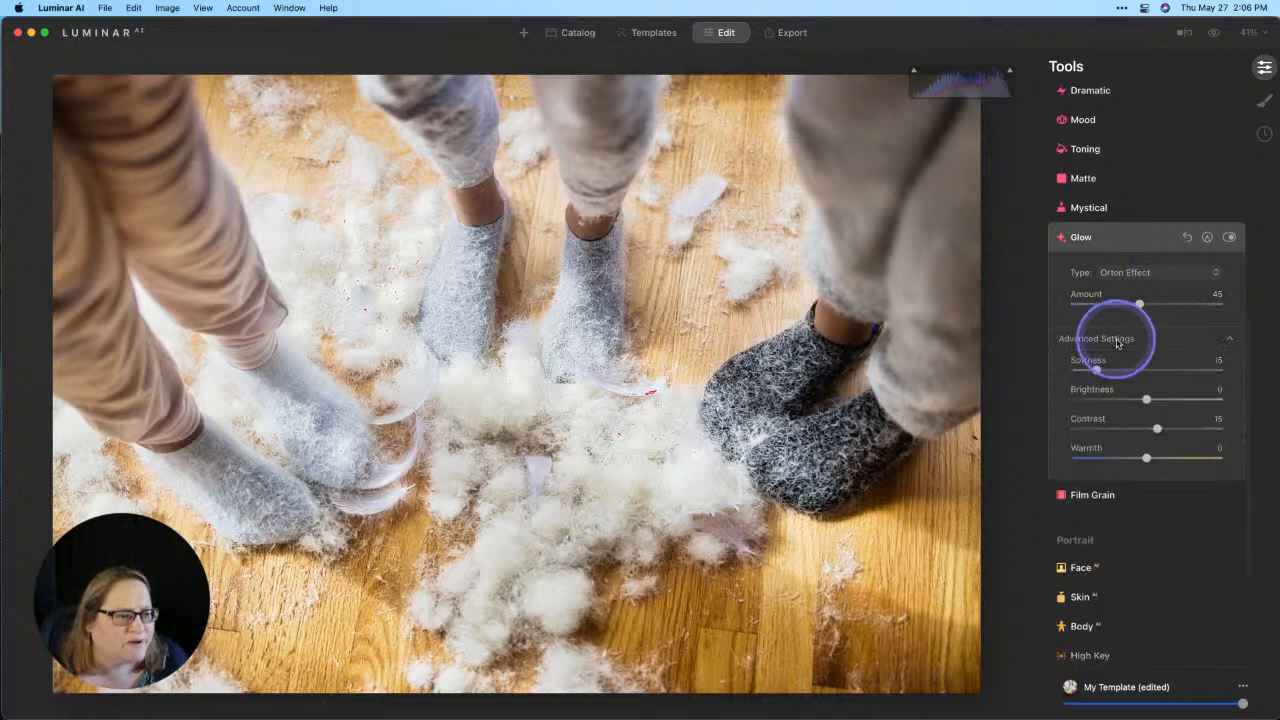
left_click_drag(1137, 403, 1126, 430)
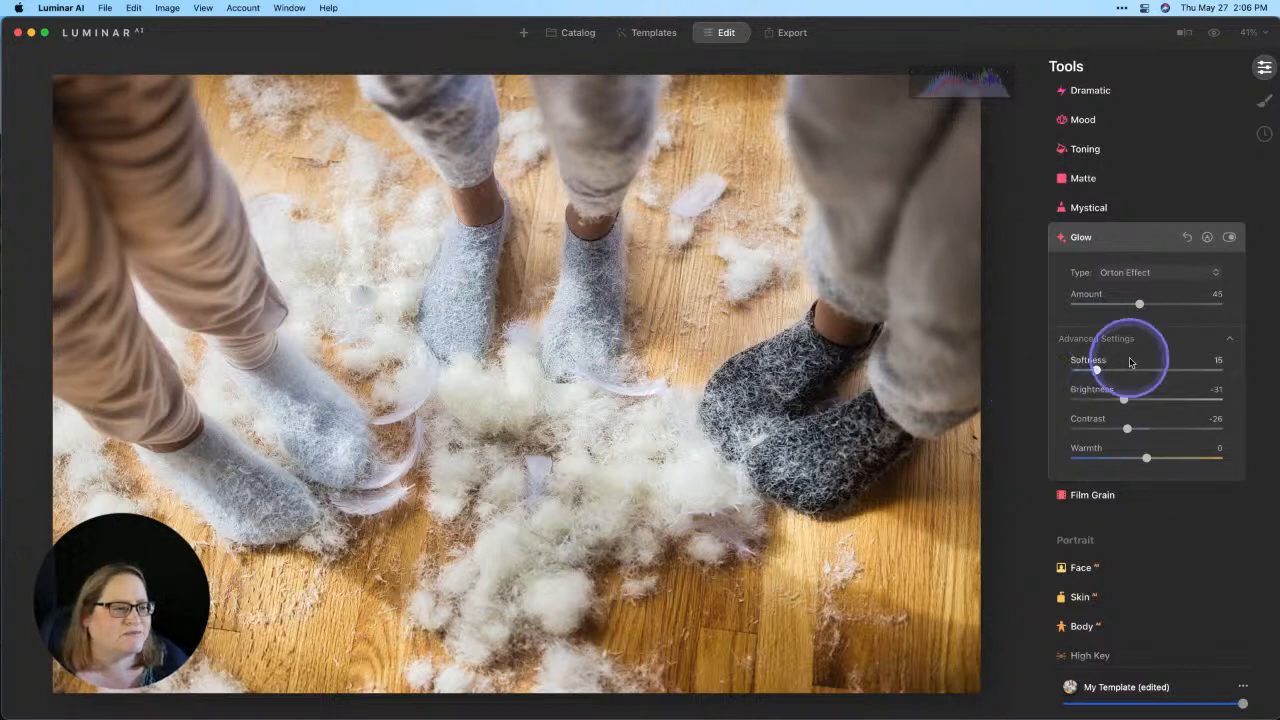
Add a vignette to the photo with Amount -100 and Size 39.
scroll(1129, 360, "up", 5)
scroll(1129, 360, "up", 3)
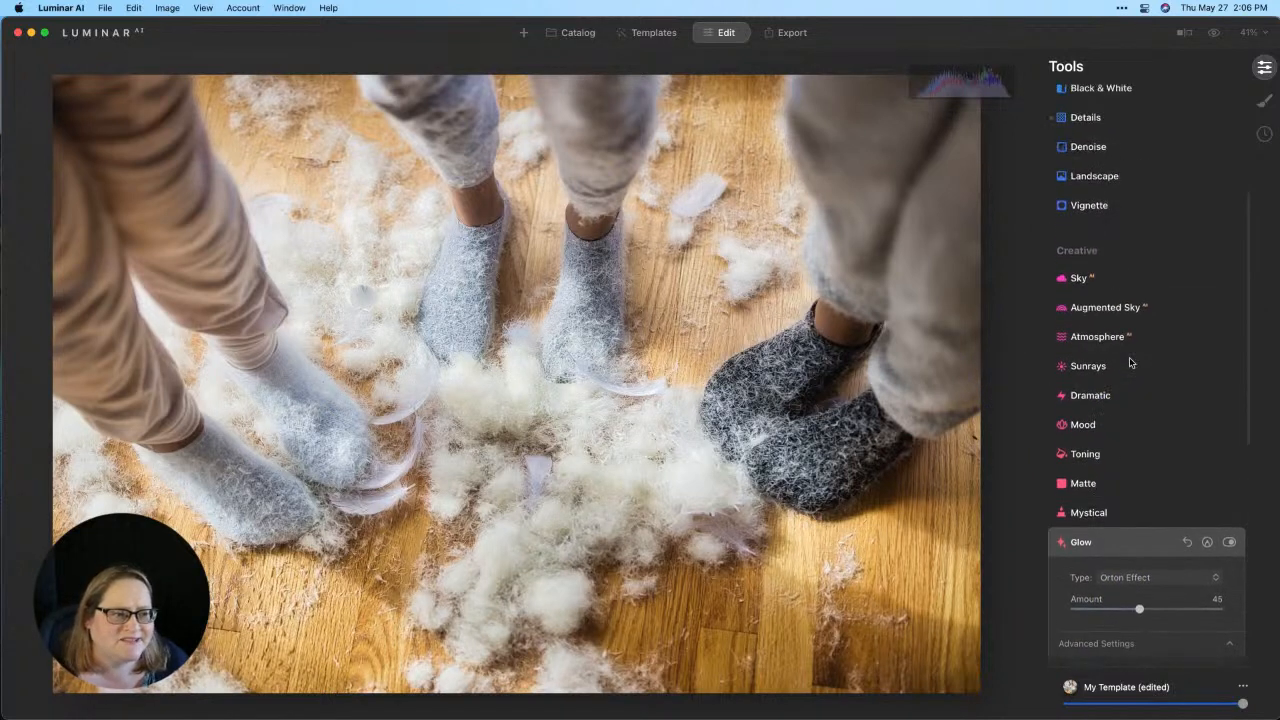
left_click(1086, 245)
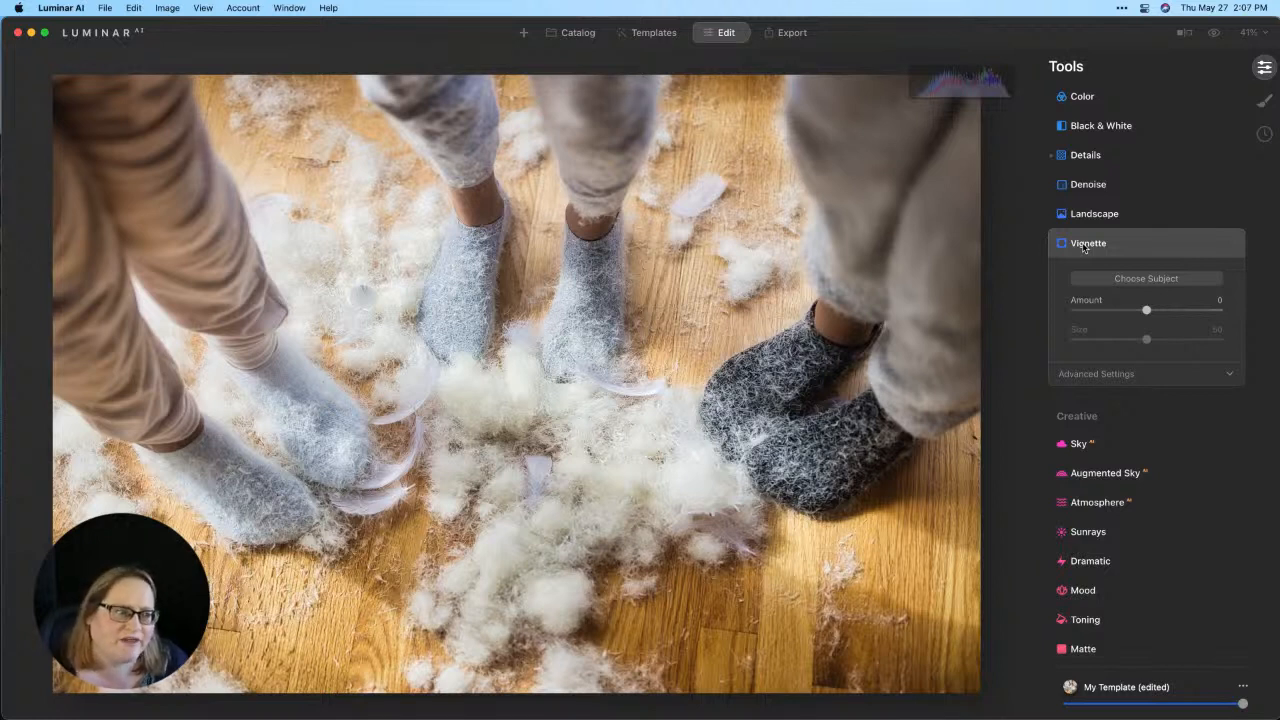
left_click(1150, 309)
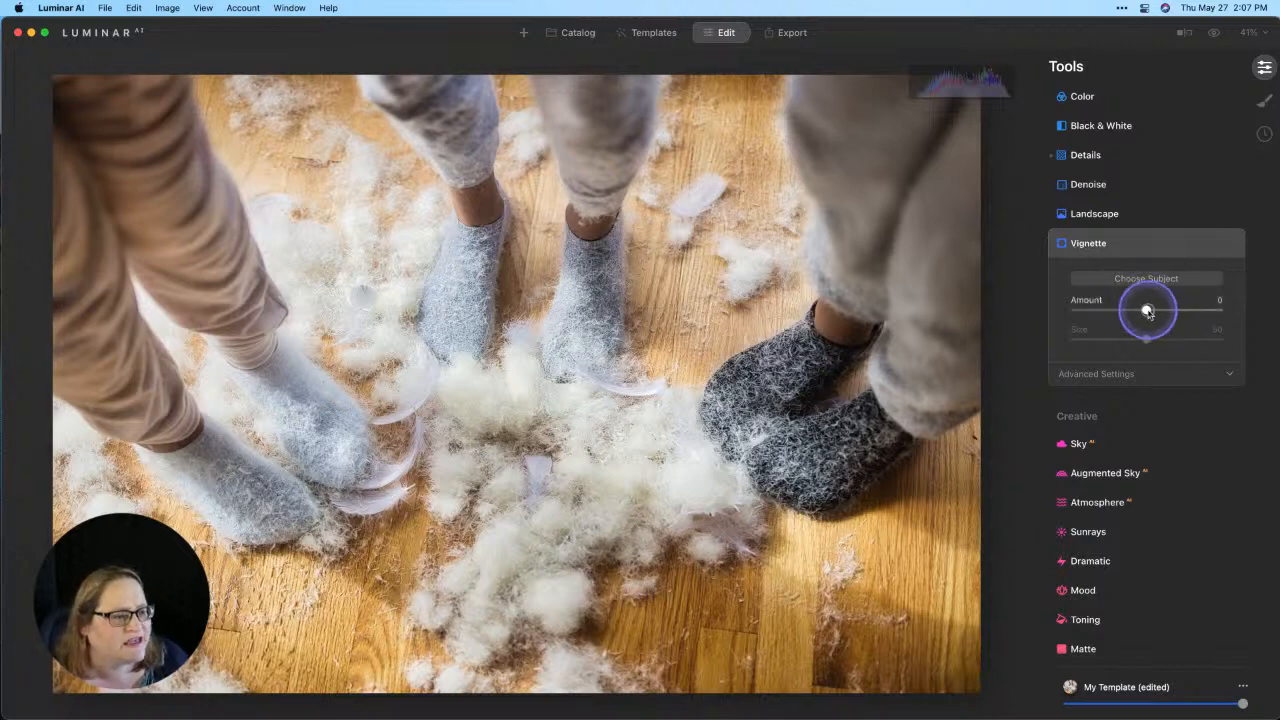
left_click_drag(1148, 311, 1034, 323)
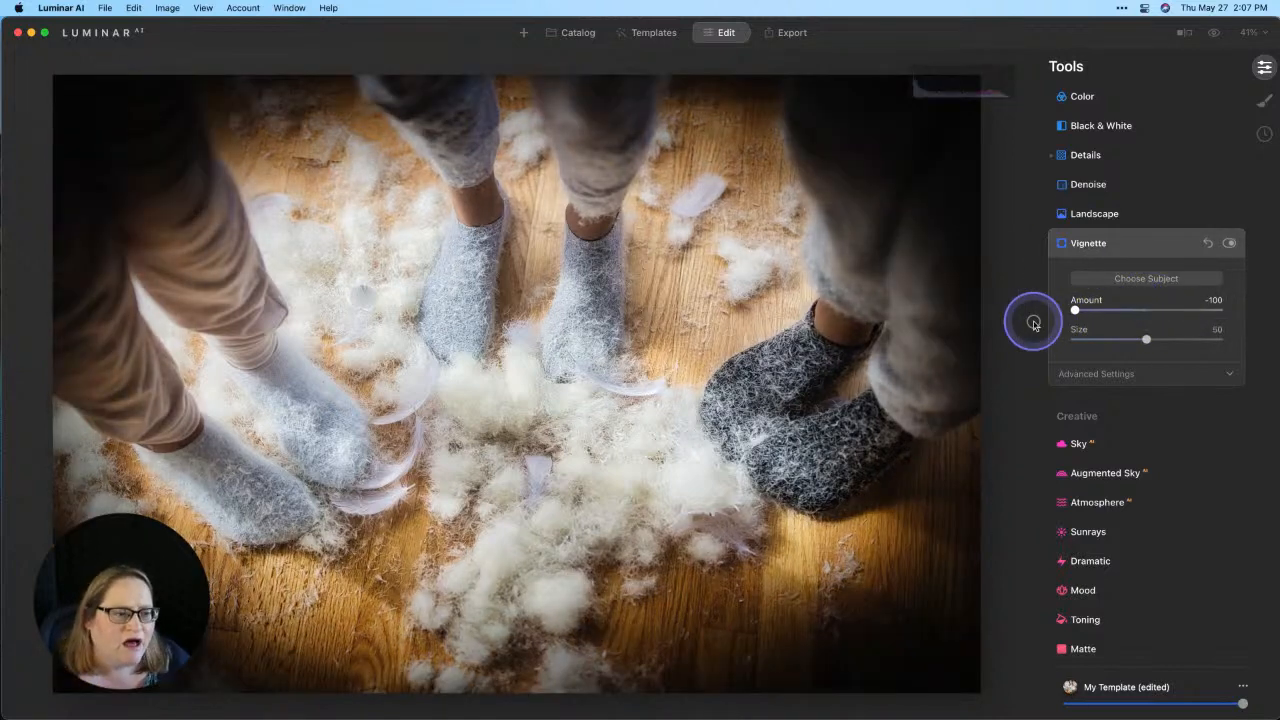
left_click_drag(1146, 339, 1130, 342)
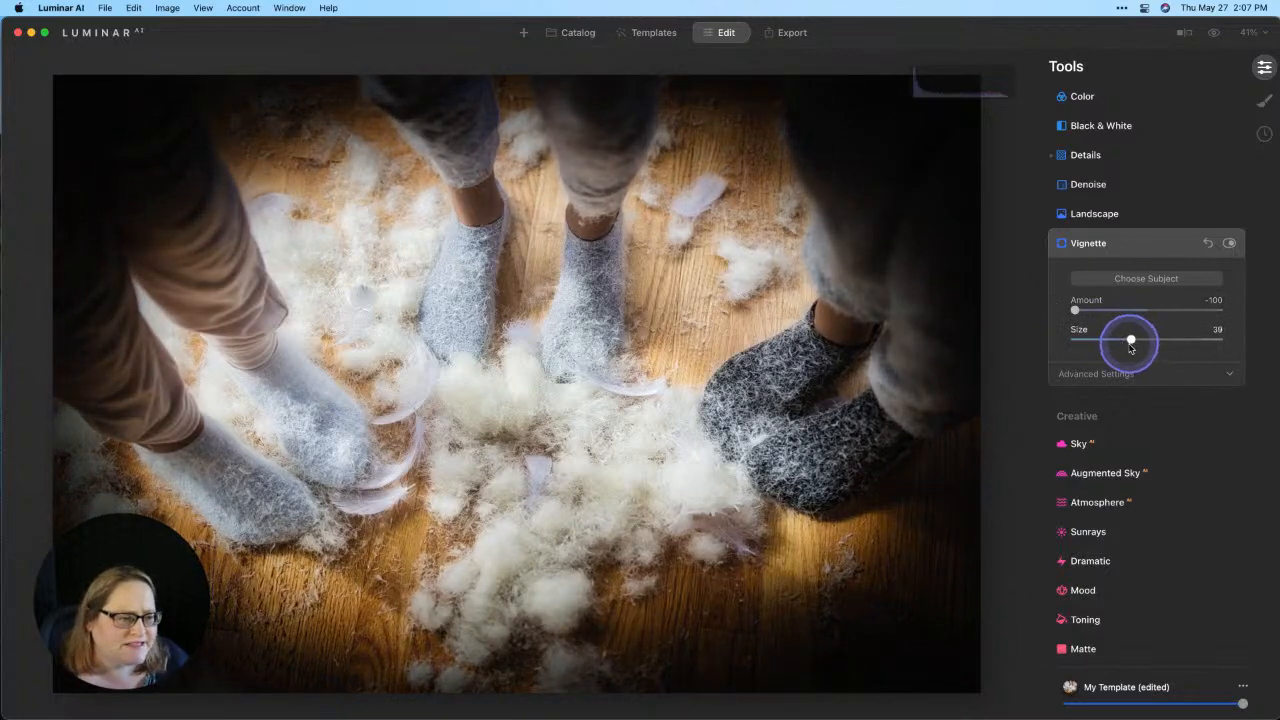
Soften the vignette by setting its Feather to 68 and its Amount to -47.
left_click(1115, 374)
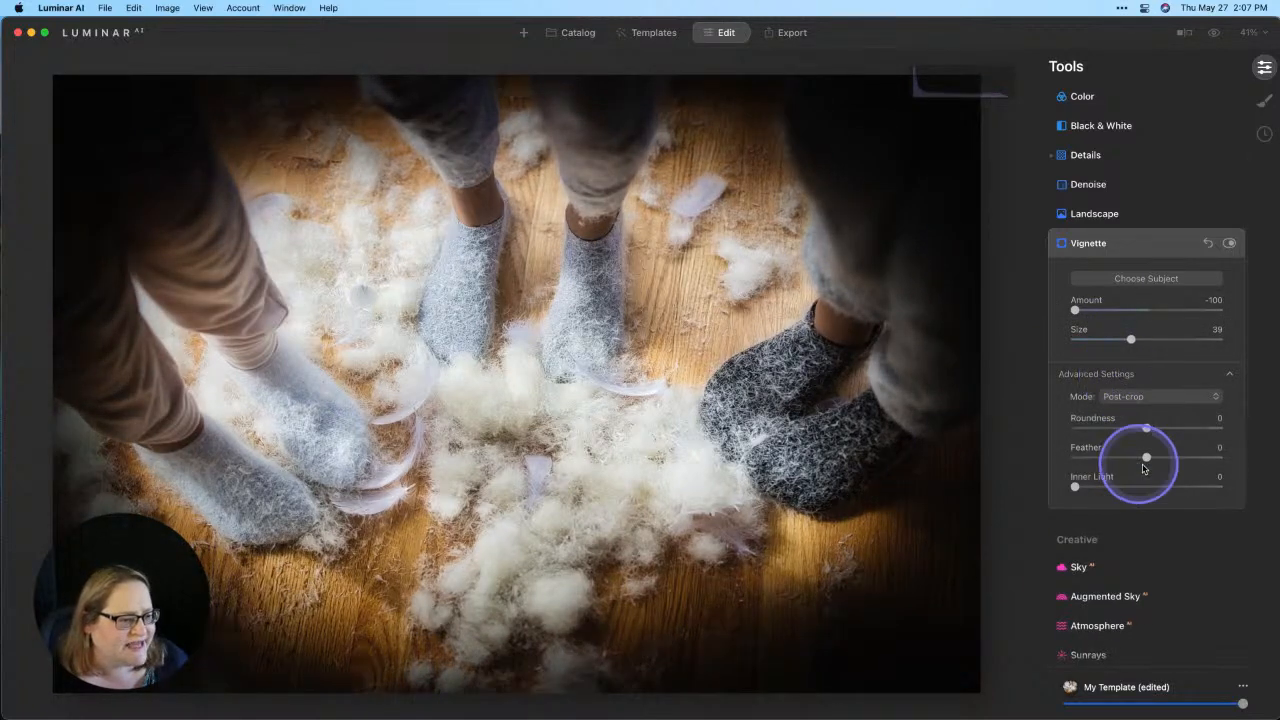
left_click_drag(1146, 457, 1196, 458)
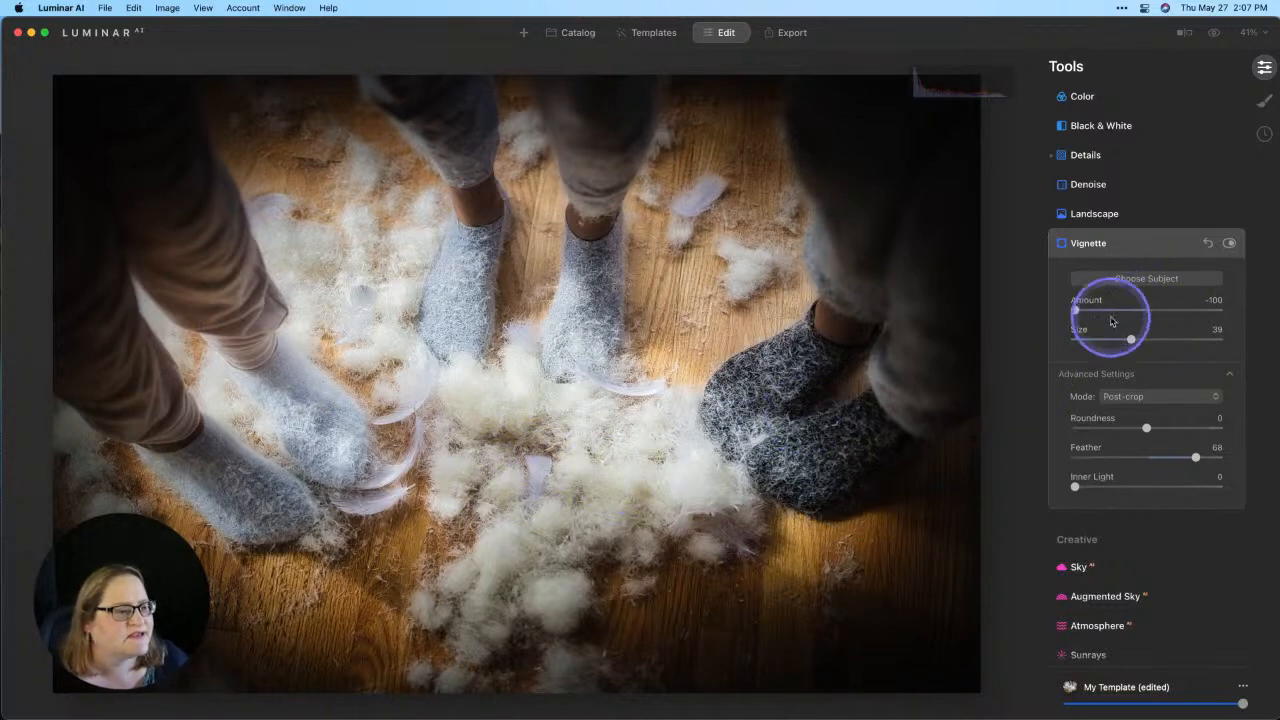
left_click_drag(1077, 310, 1120, 315)
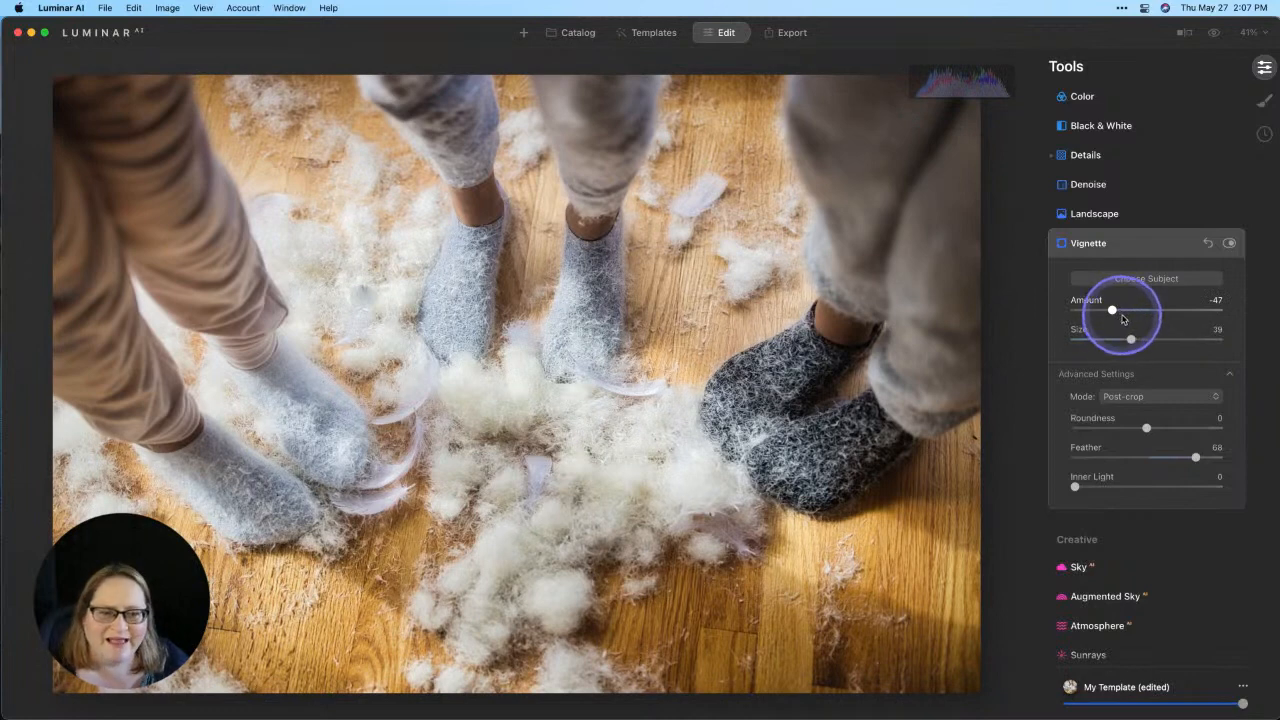
Compare the edited photo with the original twice using the before/after preview.
left_click(1218, 33)
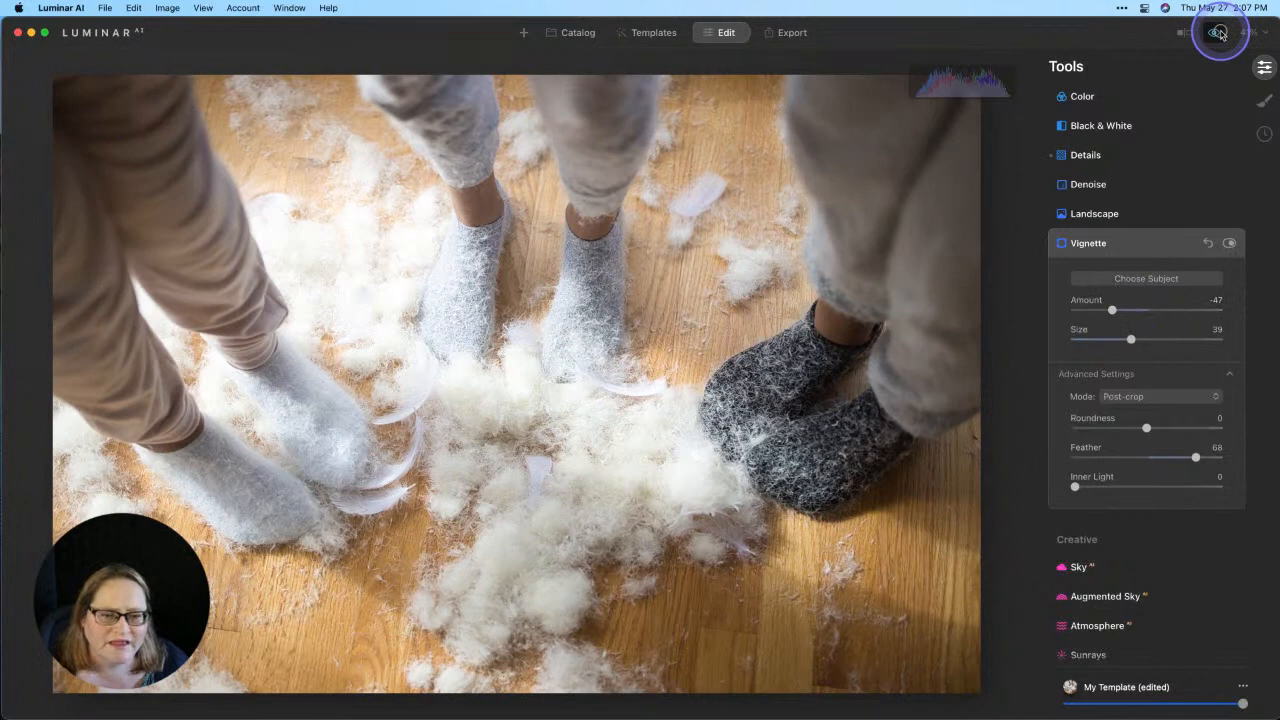
left_click(1218, 33)
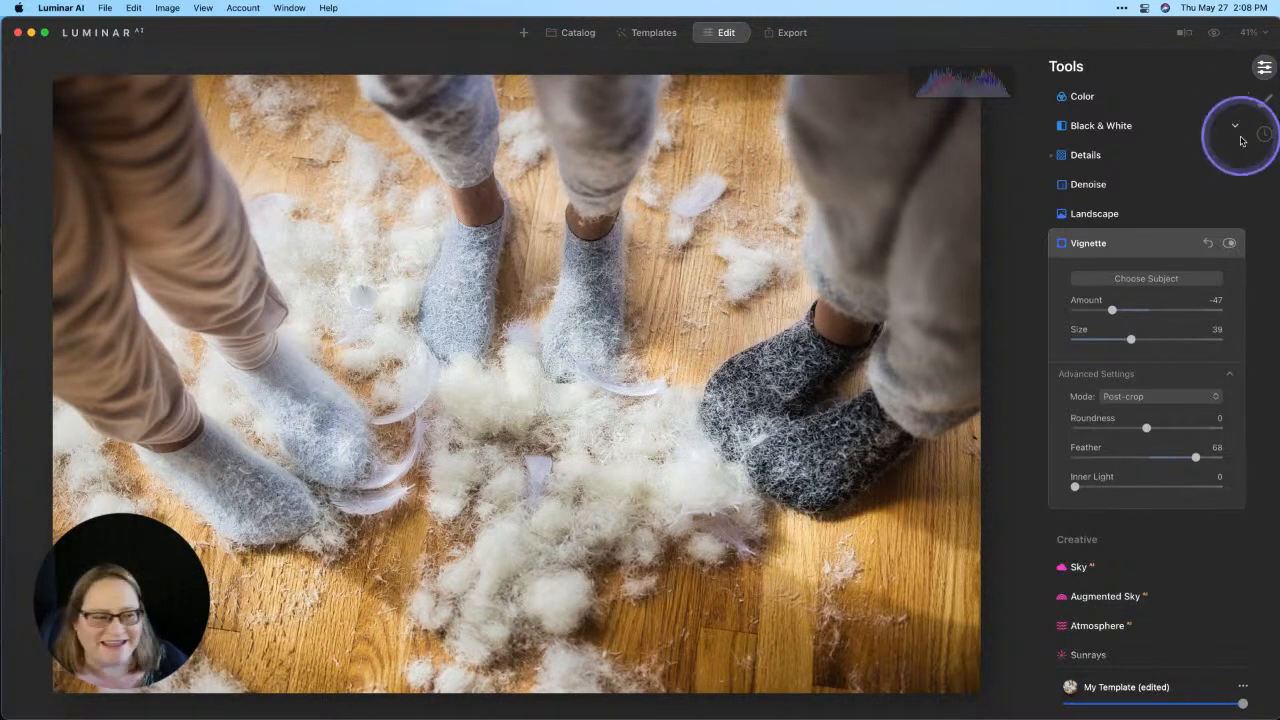
left_click(1212, 36)
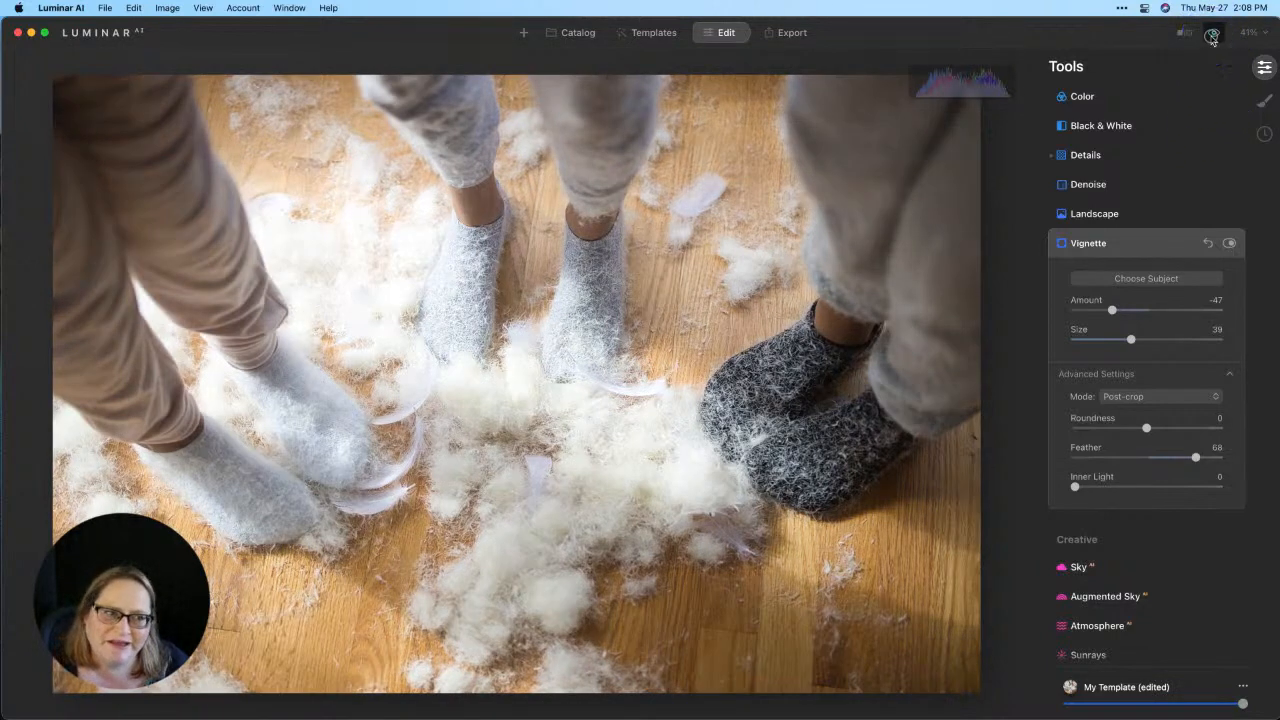
left_click(1212, 37)
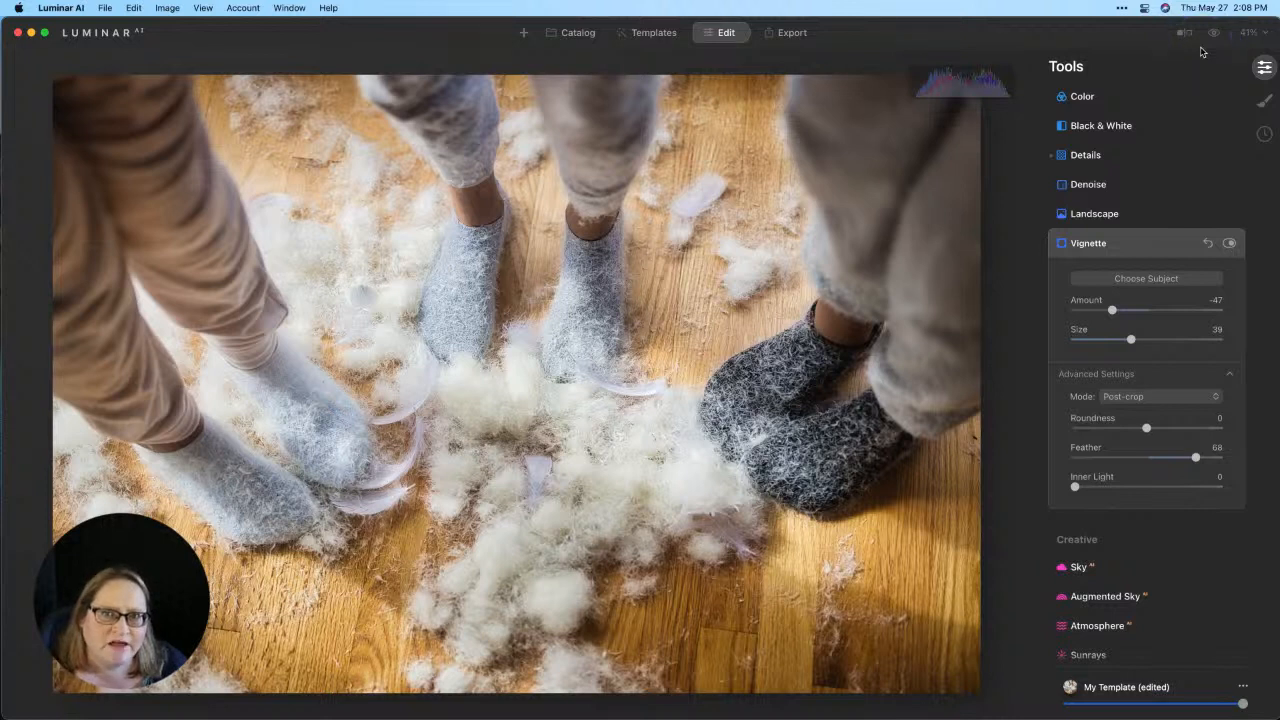
Review the Structure tool's Amount and Boost settings and look over the Creative tools used.
scroll(1098, 162, "up", 3)
left_click(1091, 164)
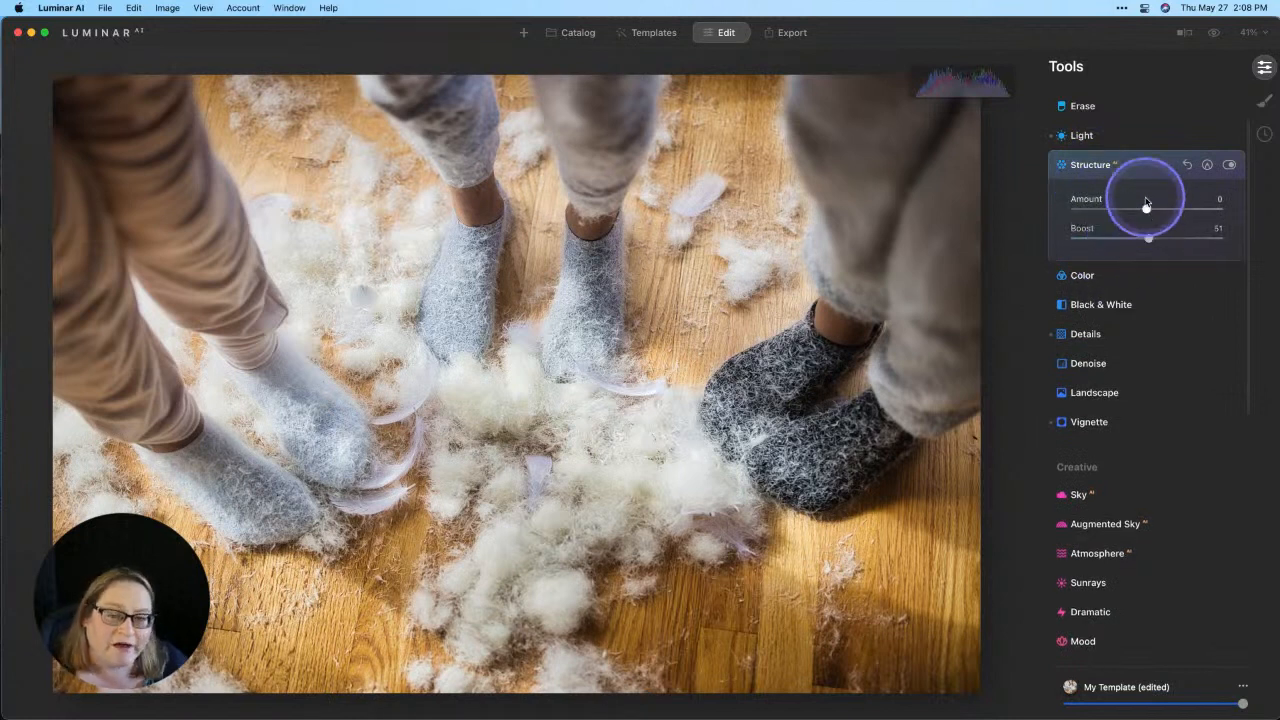
scroll(1150, 228, "down", 7)
scroll(1150, 232, "down", 2)
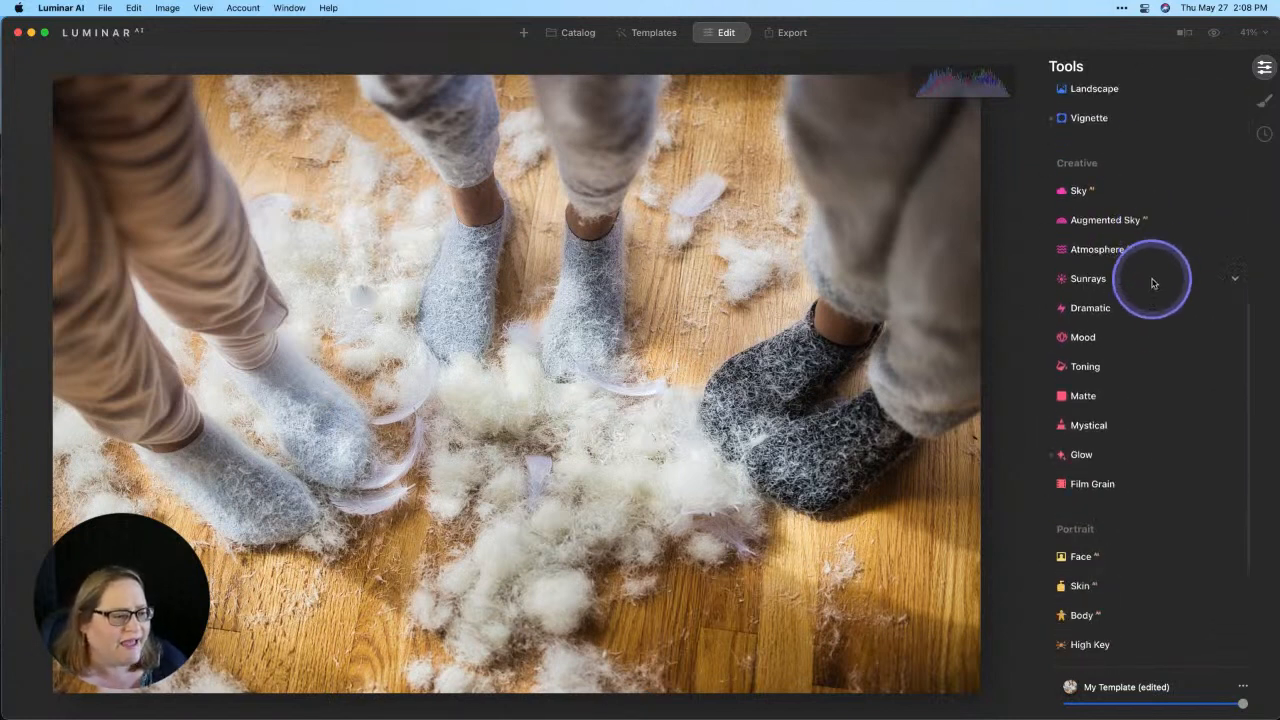